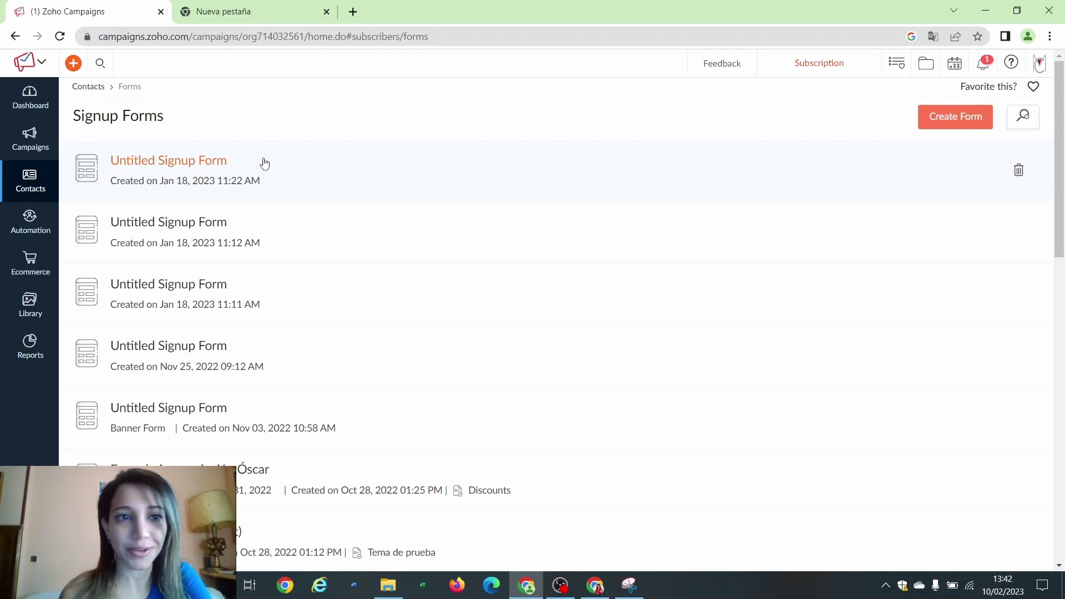
Go to the signup forms in the contacts area and create a new signup form.
left_click(31, 181)
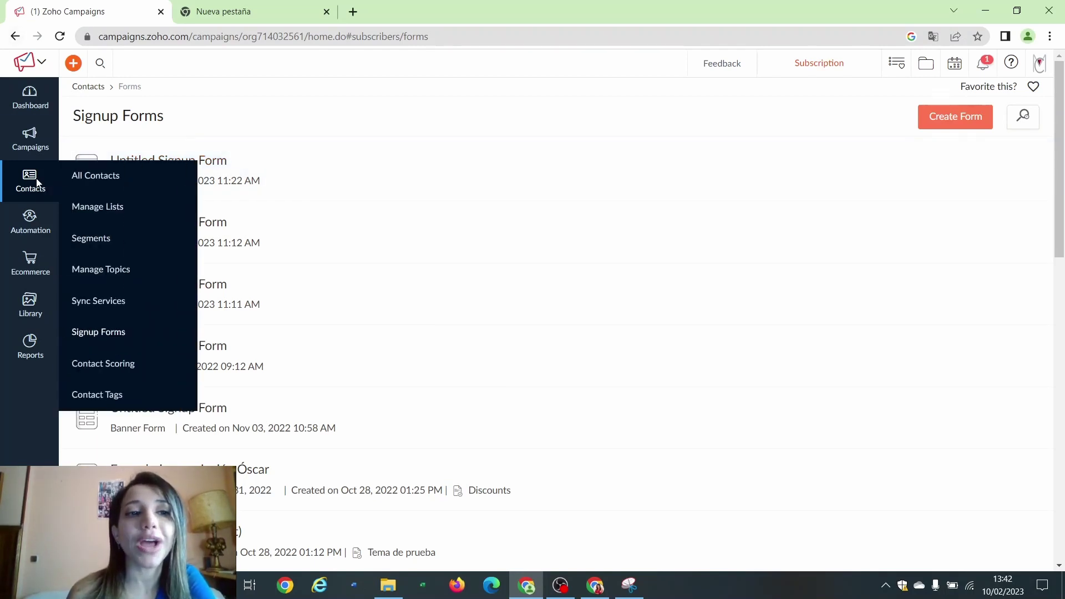
left_click(108, 35)
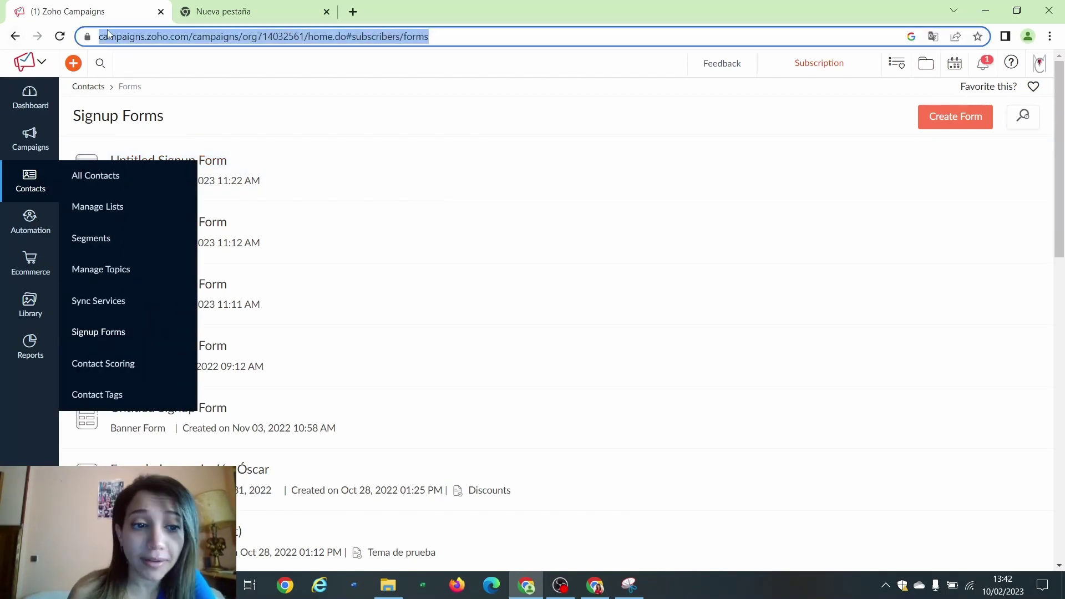
left_click(52, 183)
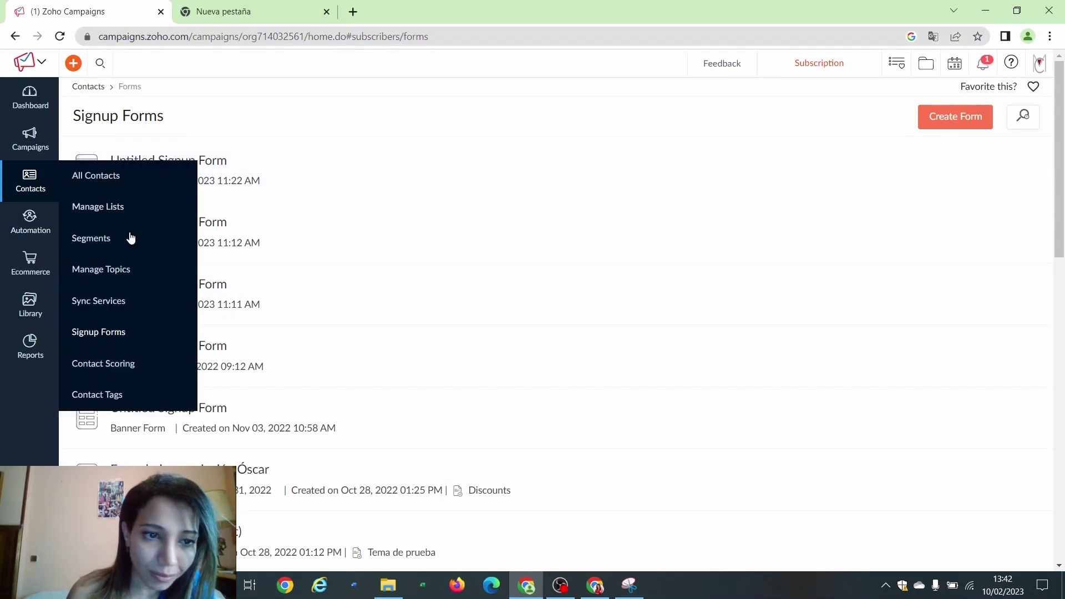
left_click(132, 331)
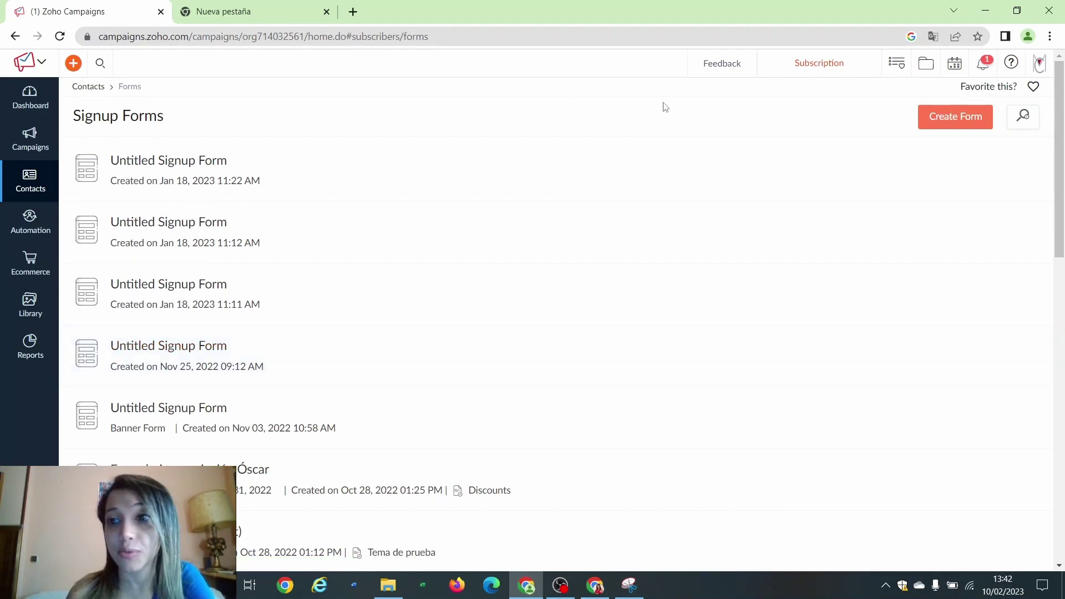
left_click(940, 123)
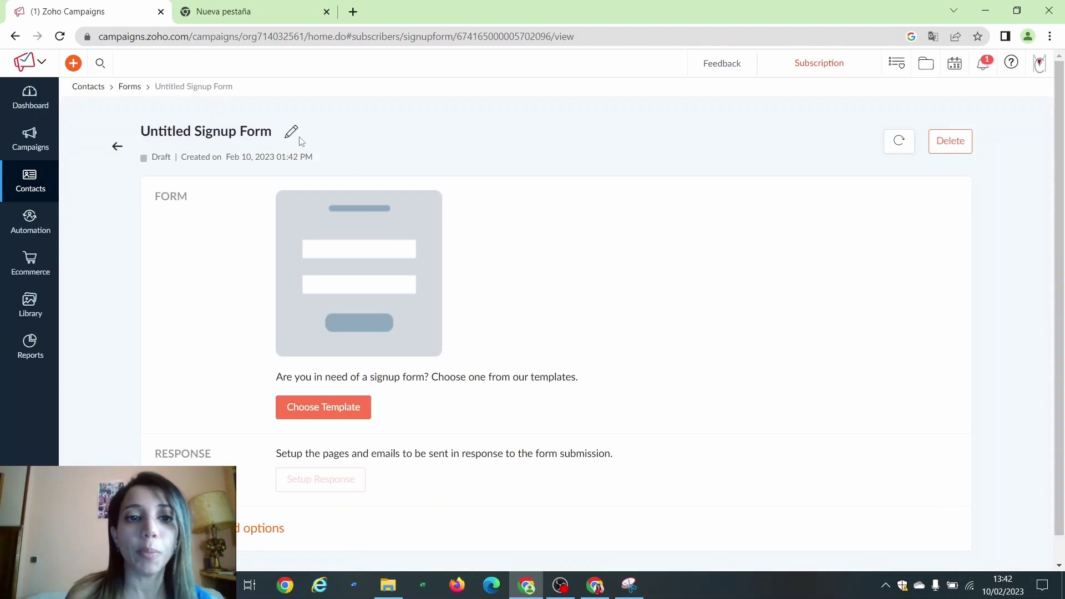
Rename the new signup form as "Formulario video youtube".
left_click(293, 131)
left_click(290, 161)
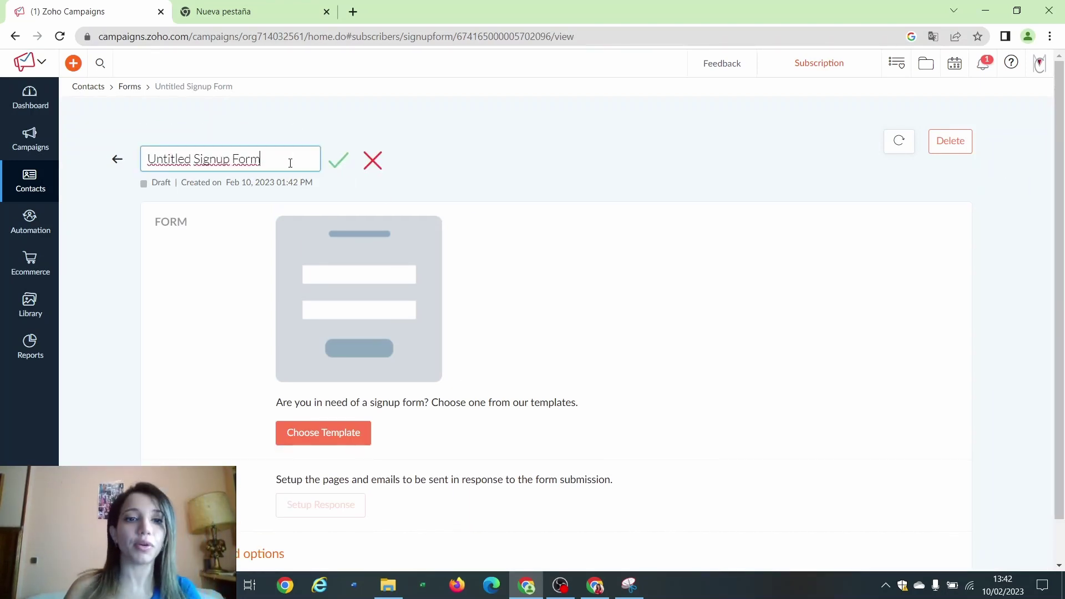
key("BackSpace")
key("BackSpace")
key("BackSpace")
key("BackSpace")
key("BackSpace")
key("BackSpace")
key("BackSpace")
key("BackSpace")
key("BackSpace")
key("BackSpace")
key("BackSpace")
key("BackSpace")
key("BackSpace")
key("BackSpace")
key("BackSpace")
key("BackSpace")
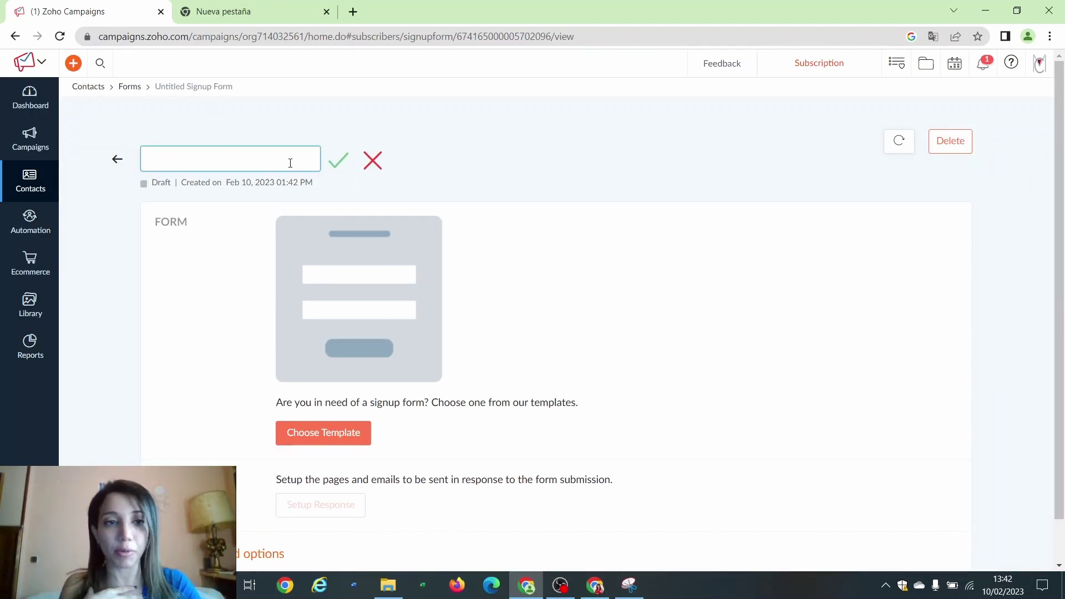
type("Formula")
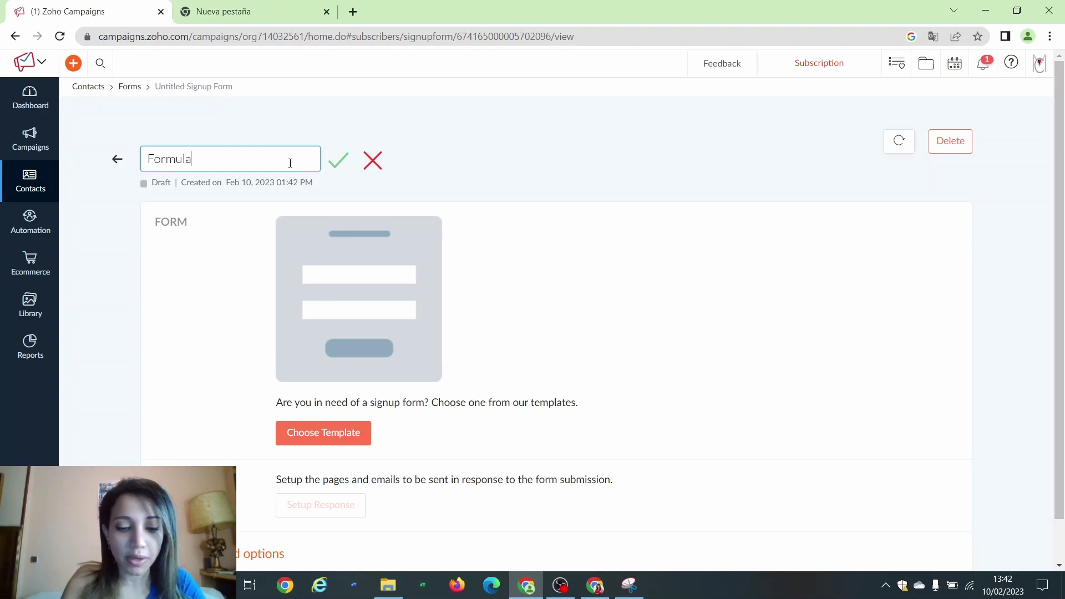
type("rio video yout")
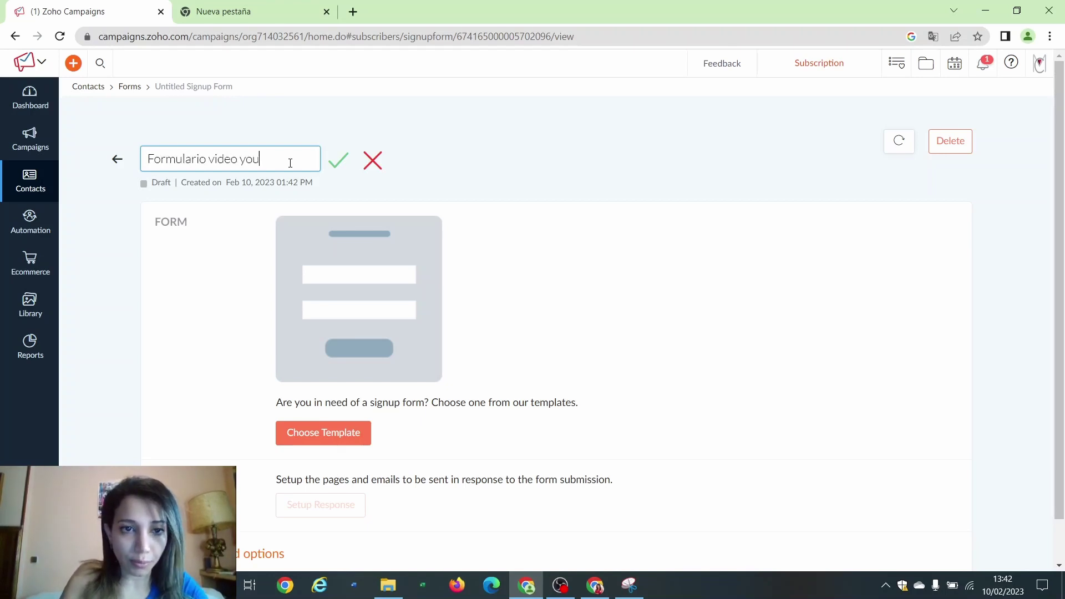
key("BackSpace")
key("BackSpace")
type("t")
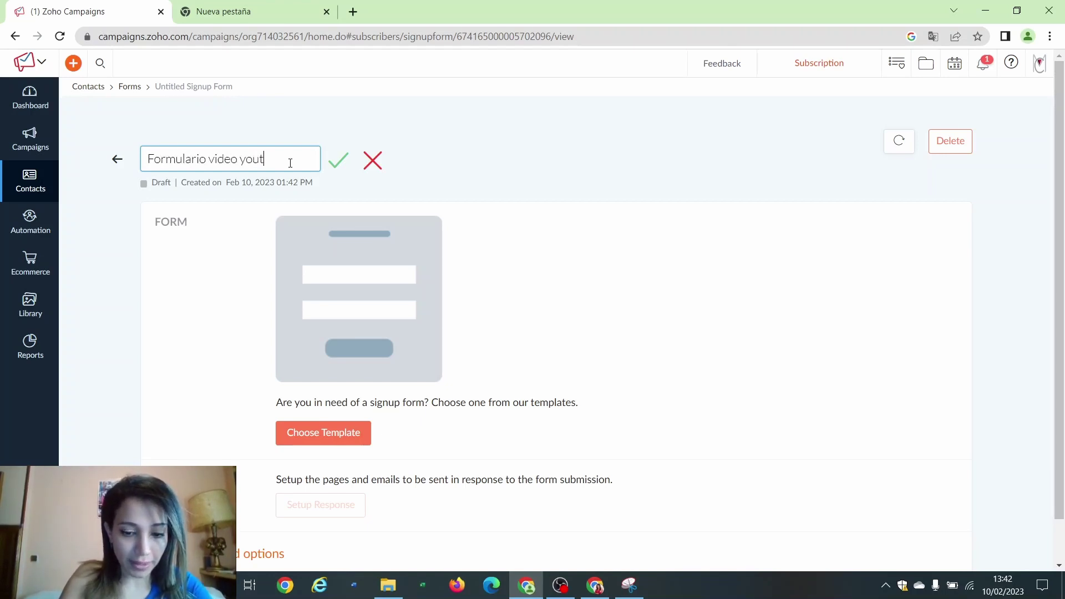
type("ube")
left_click(338, 168)
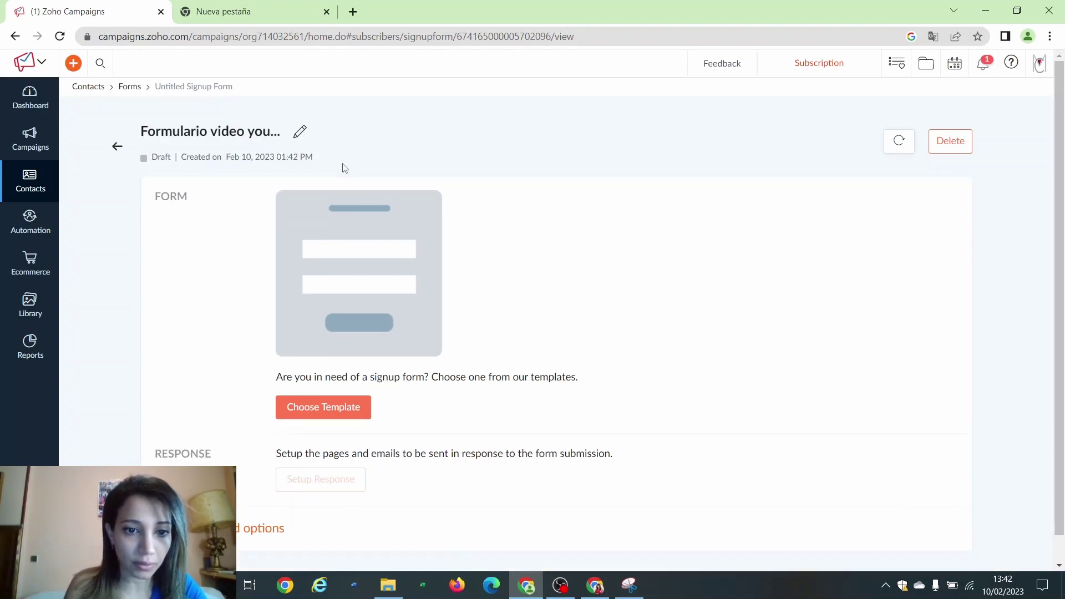
Apply the compact embedded "ZYLKER TIMES" template, with first name and email fields above a laptop photo, to the form.
left_click(346, 408)
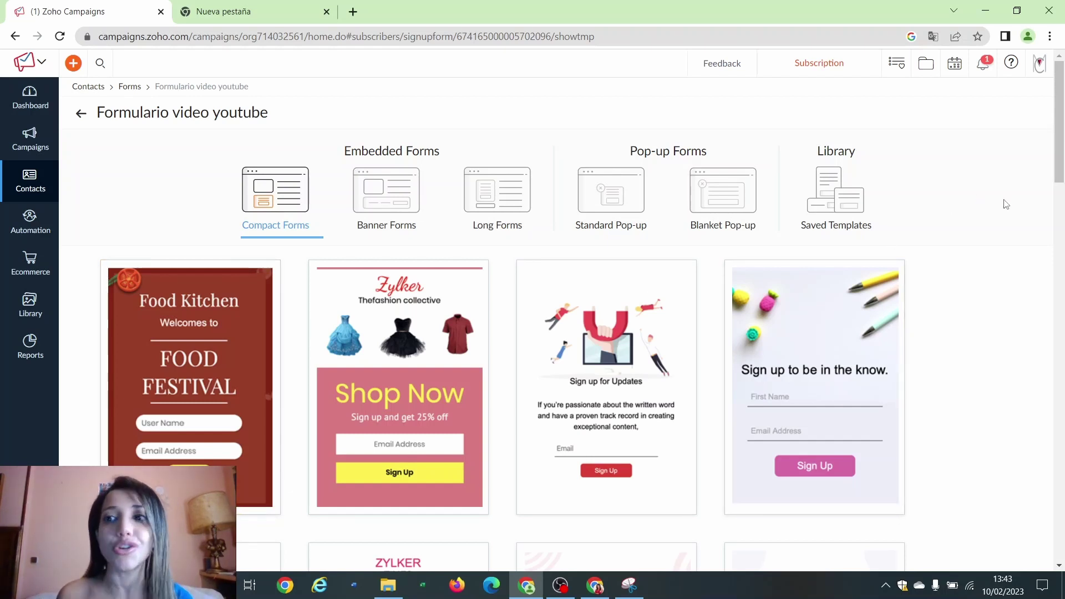
left_click_drag(1057, 170, 1047, 251)
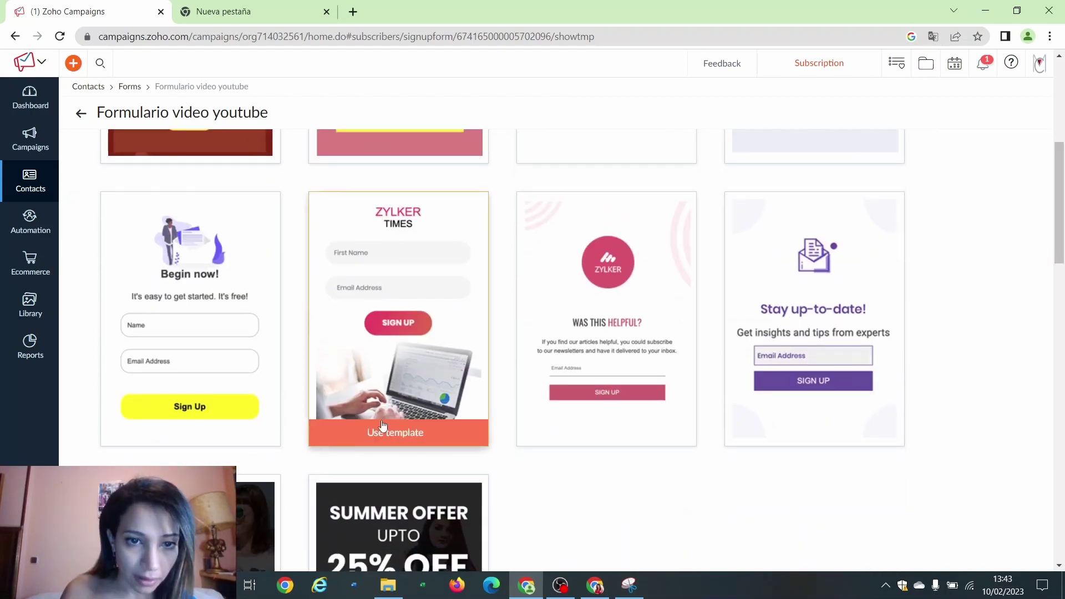
left_click(383, 430)
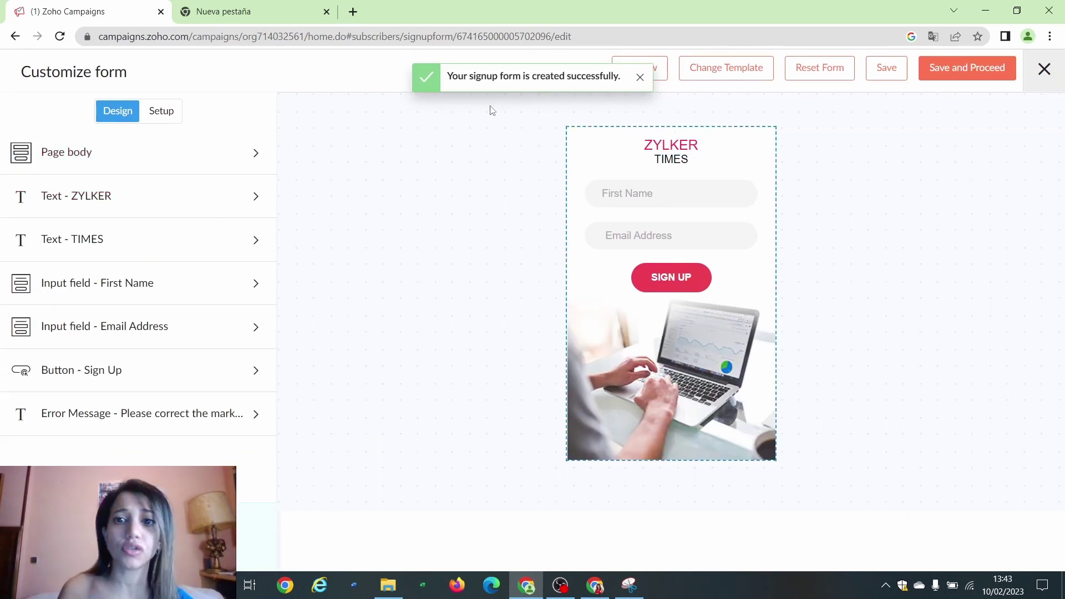
Replace the form's "ZYLKER" heading text with "Millennials Consulting".
left_click(667, 146)
left_click(18, 113)
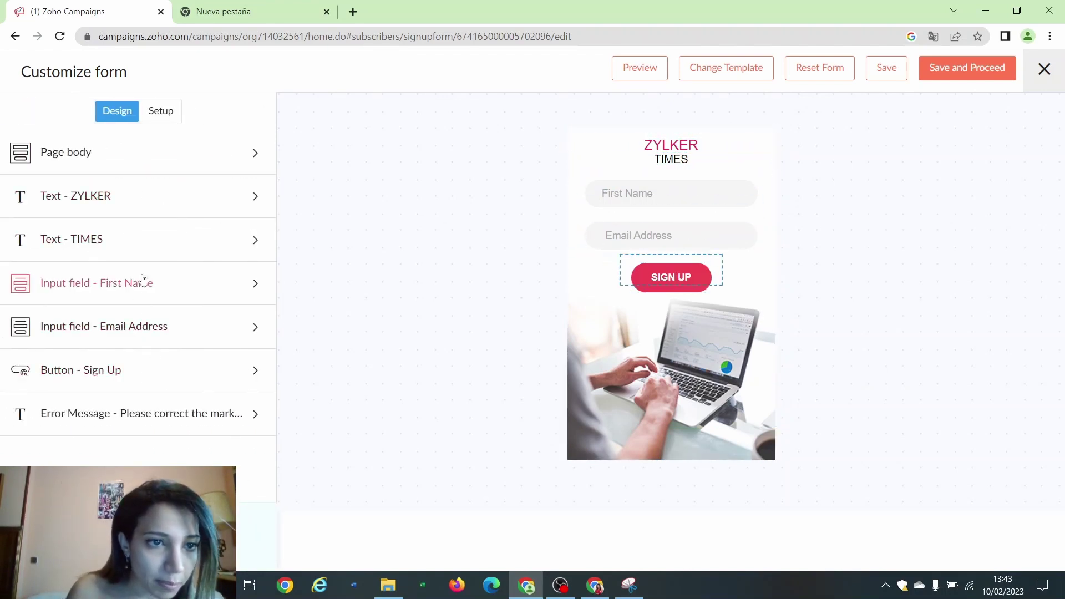
left_click(152, 207)
key("BackSpace")
key("BackSpace")
key("BackSpace")
key("BackSpace")
key("BackSpace")
key("BackSpace")
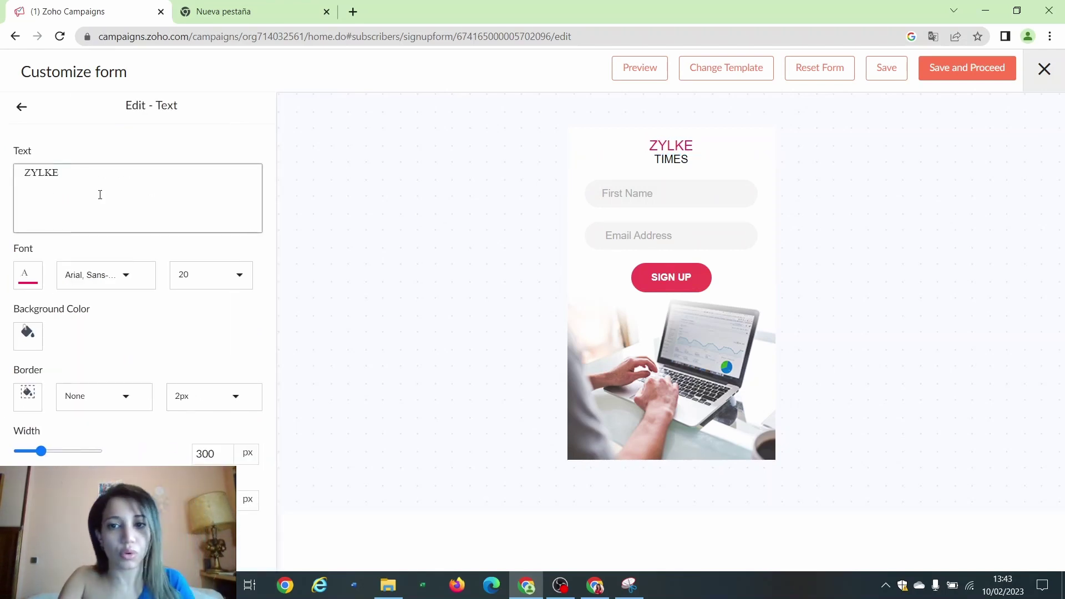
type("Millen")
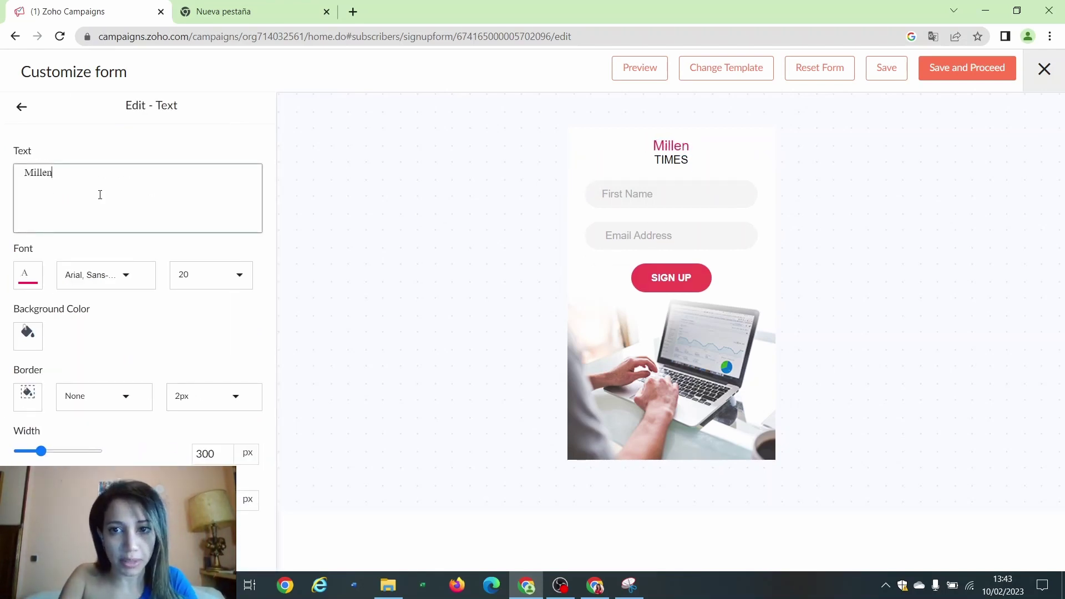
type("nials Consulting")
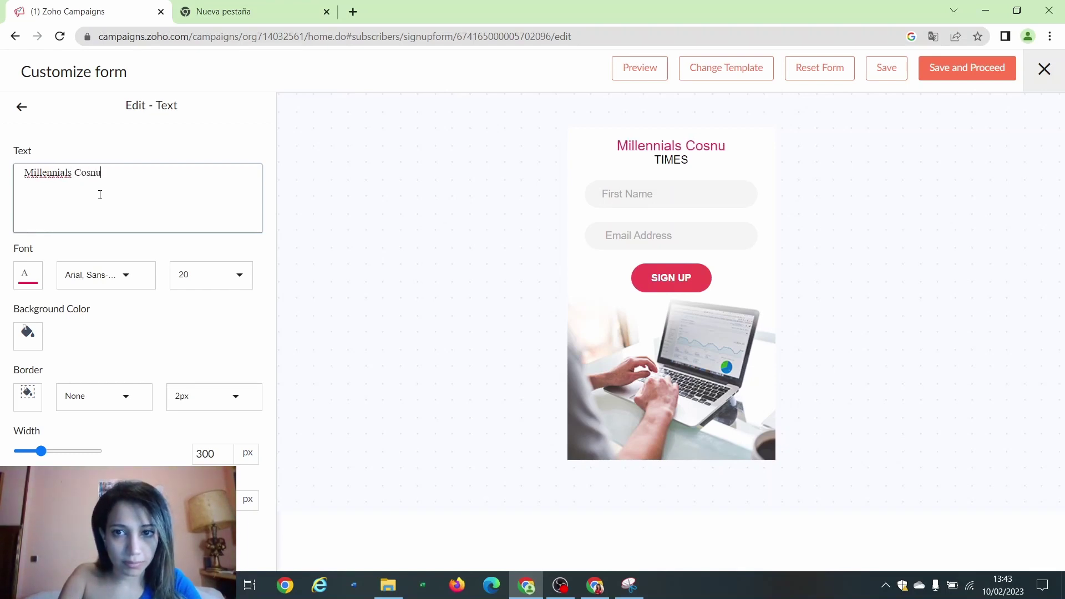
left_click(148, 325)
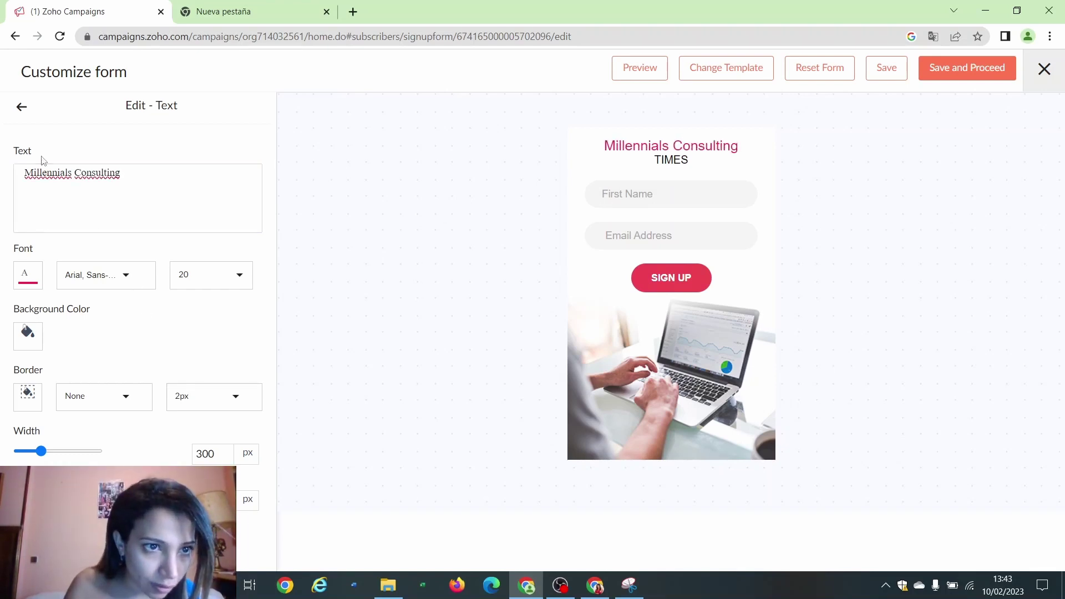
left_click(21, 107)
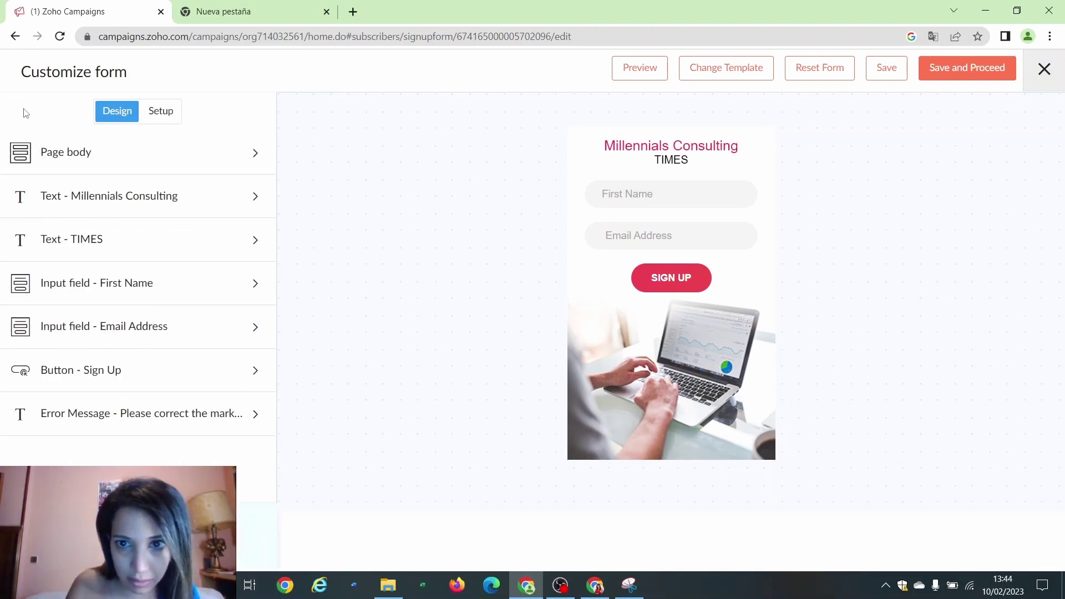
Replace the "TIMES" subheading text with "Newsletter".
left_click(105, 244)
left_click_drag(102, 185, 3, 174)
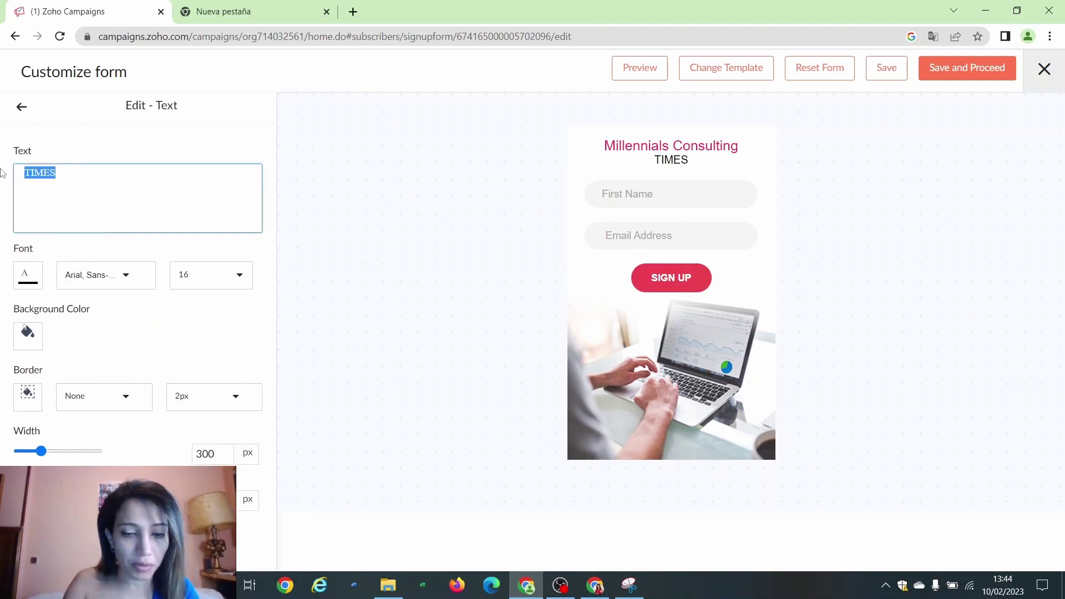
type("Newsletter")
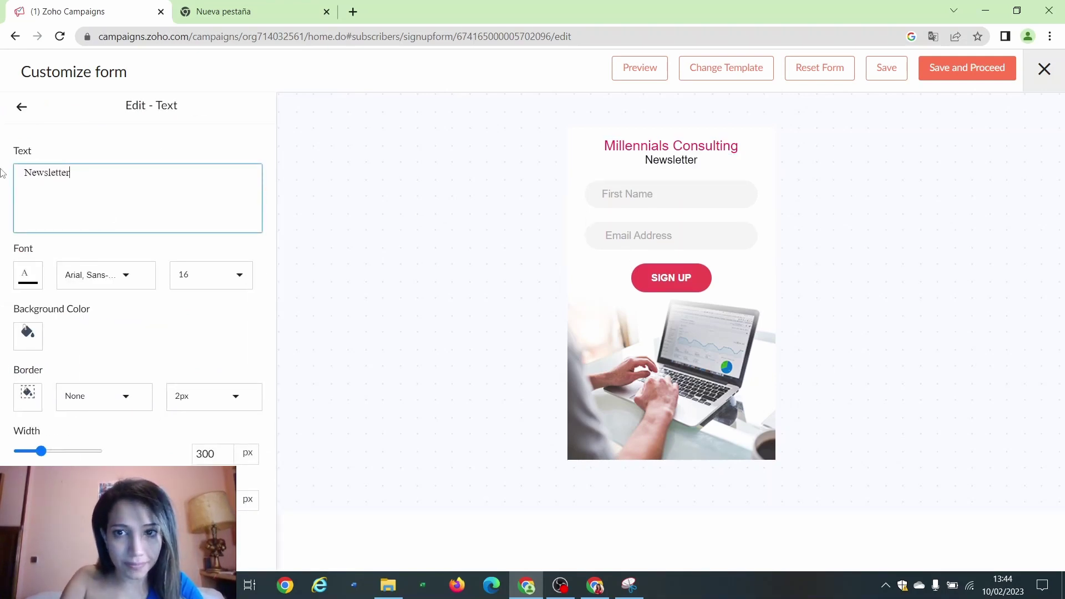
left_click(14, 110)
Change the first name input field's placeholder text to "Nombre".
left_click(136, 280)
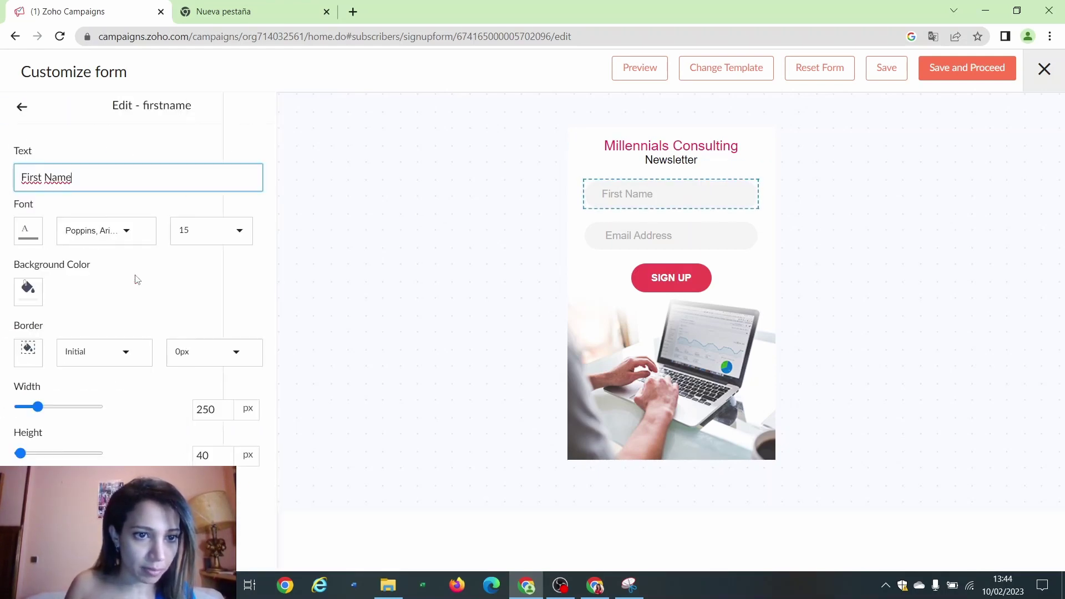
left_click_drag(89, 189, 1, 170)
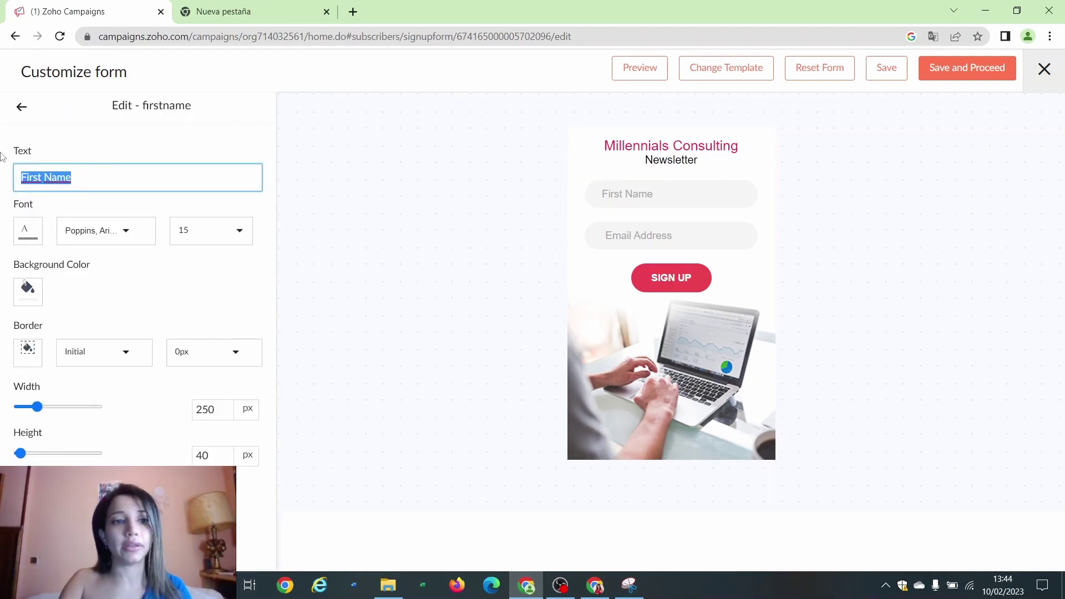
key("BackSpace")
type("Nombre")
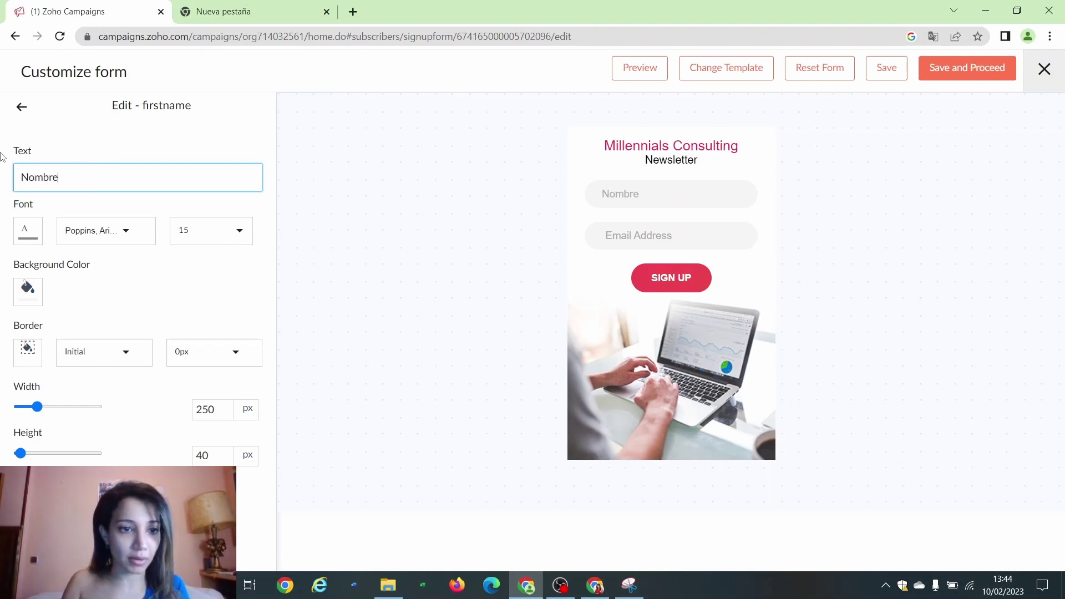
left_click(22, 106)
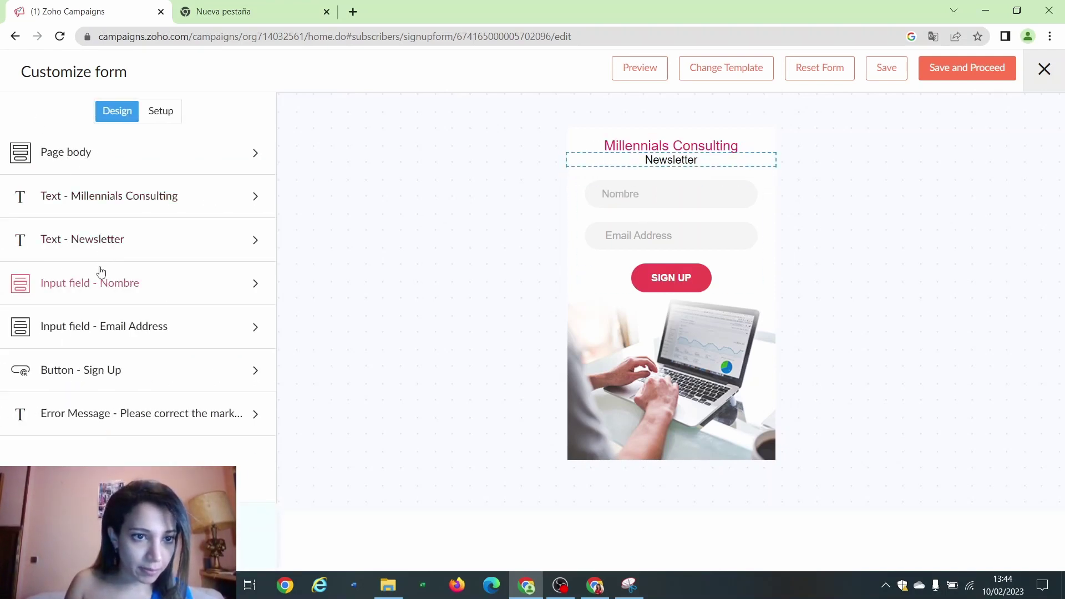
Change the email address input field's placeholder text to "Correo Electronico".
left_click(96, 344)
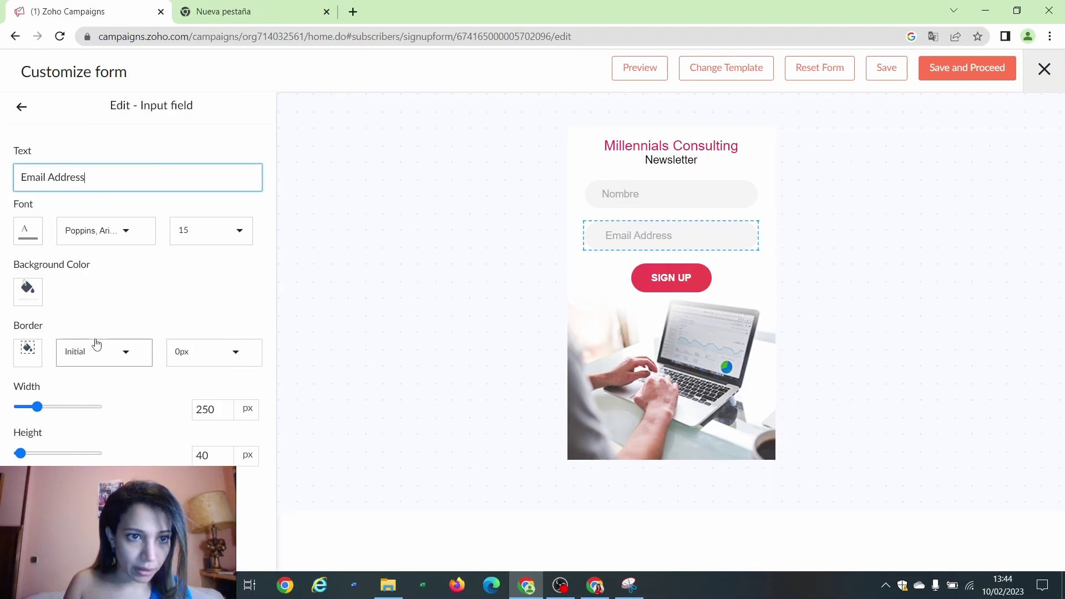
left_click_drag(86, 177, 4, 173)
type("Correo Electronico")
left_click(149, 286)
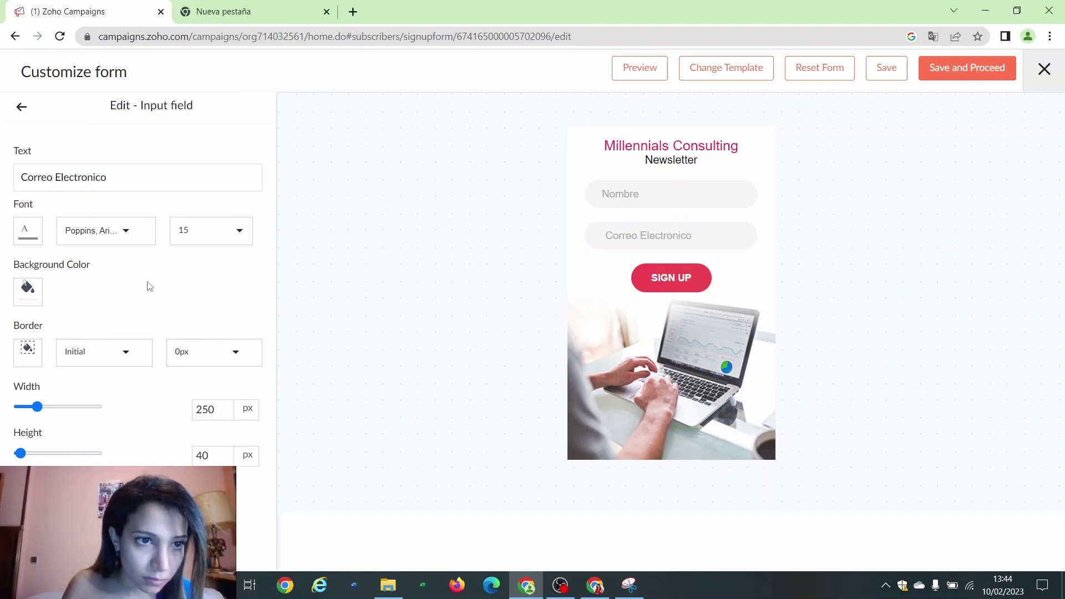
left_click(21, 108)
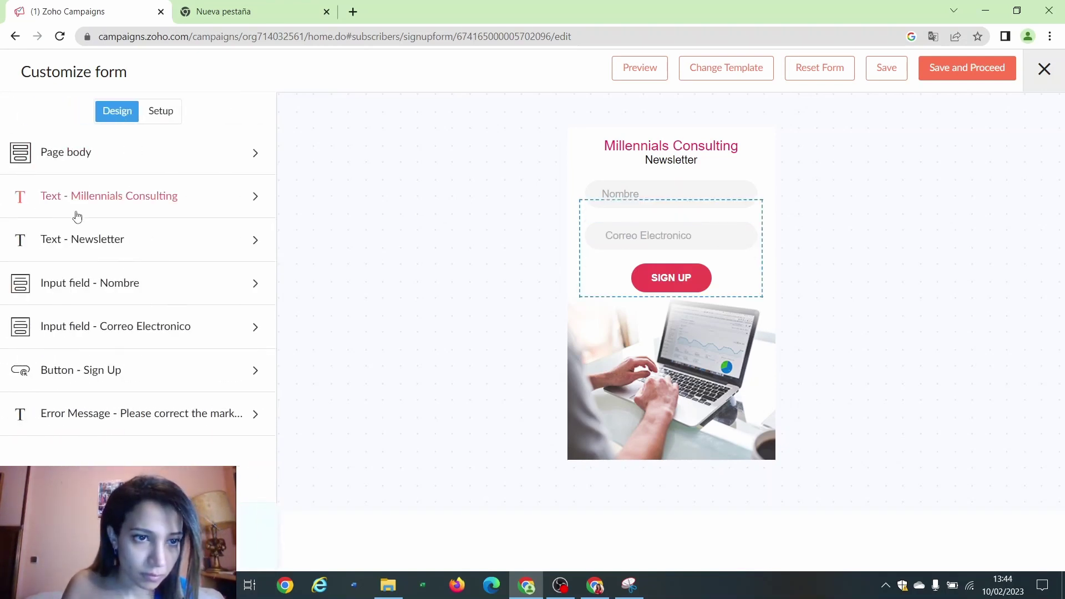
Change the sign-up button's text to "Enviar".
left_click(121, 367)
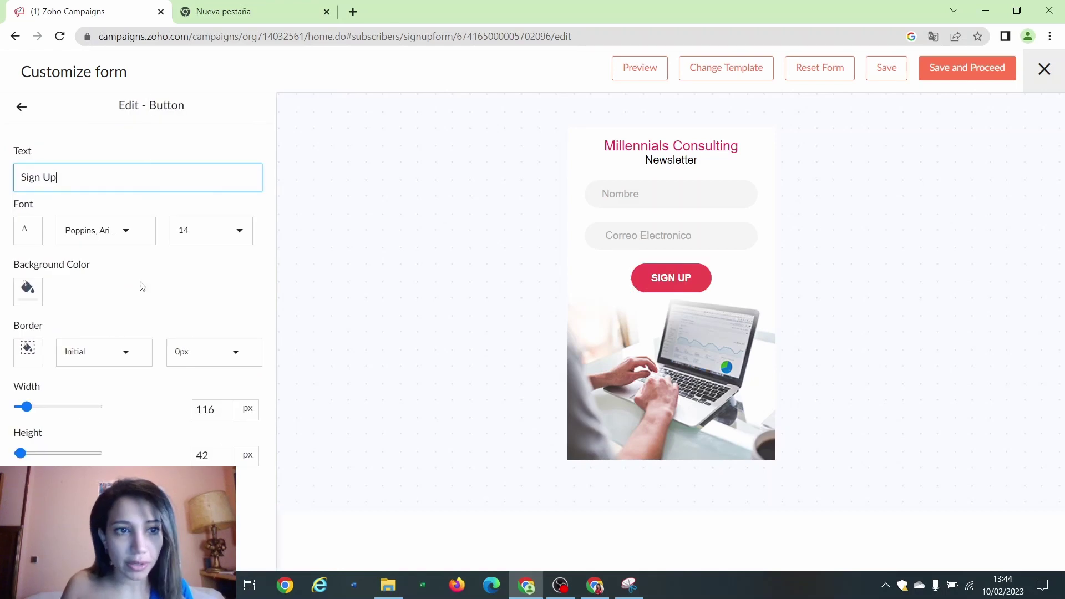
triple_click(45, 184)
key("BackSpace")
type("Enviar")
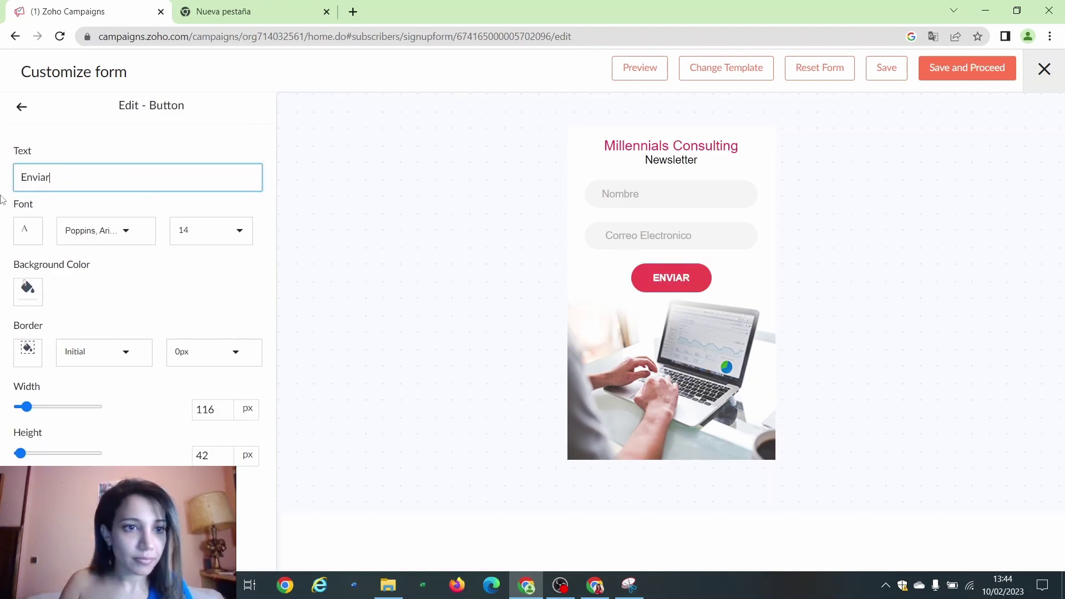
left_click(21, 106)
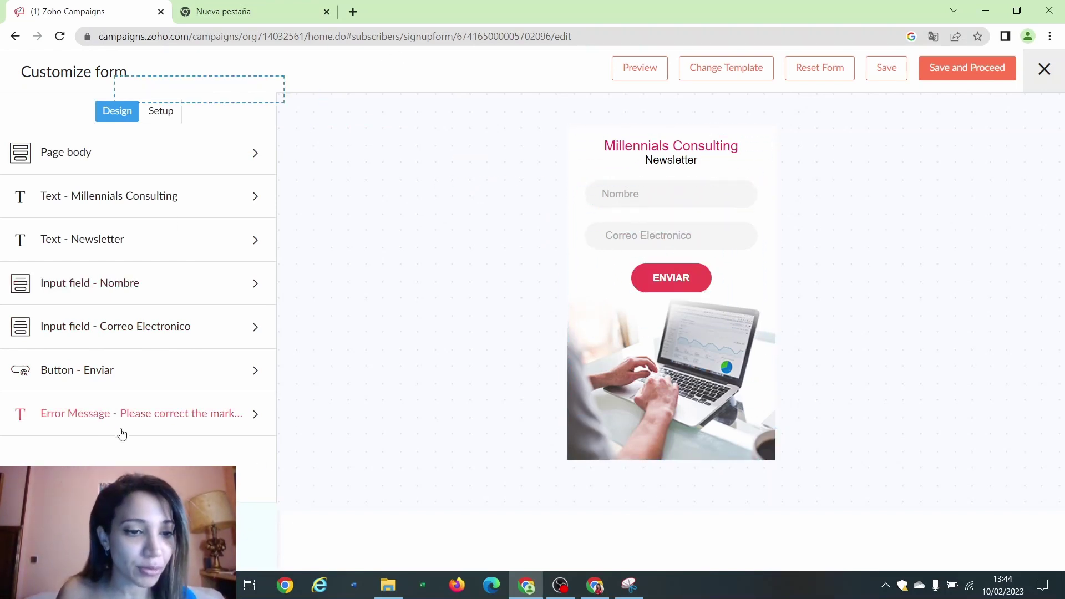
Display the form's setup options for mapping the name field value.
left_click(161, 110)
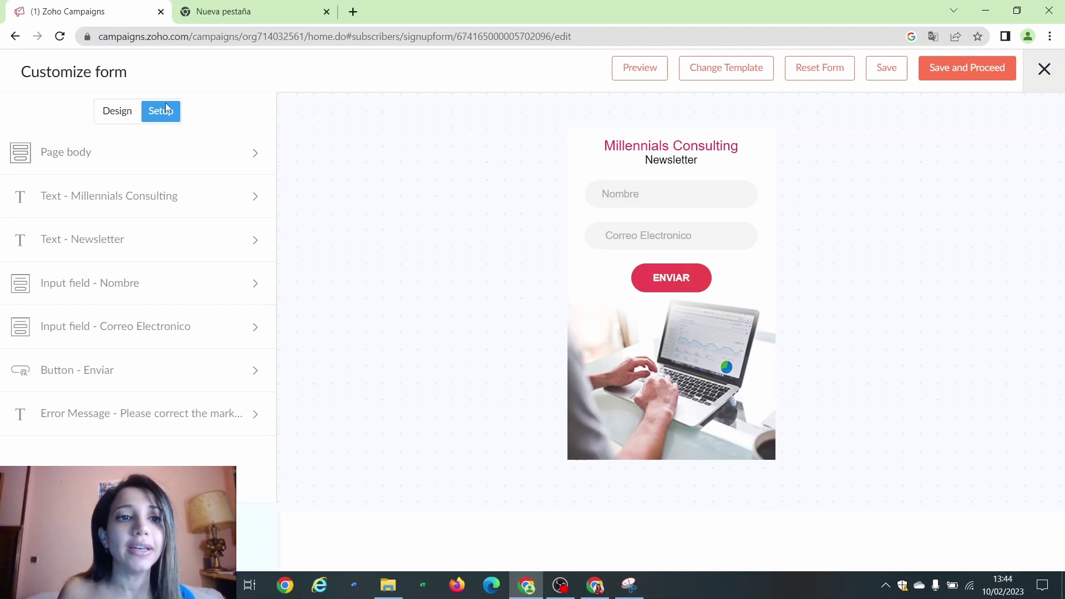
left_click(132, 113)
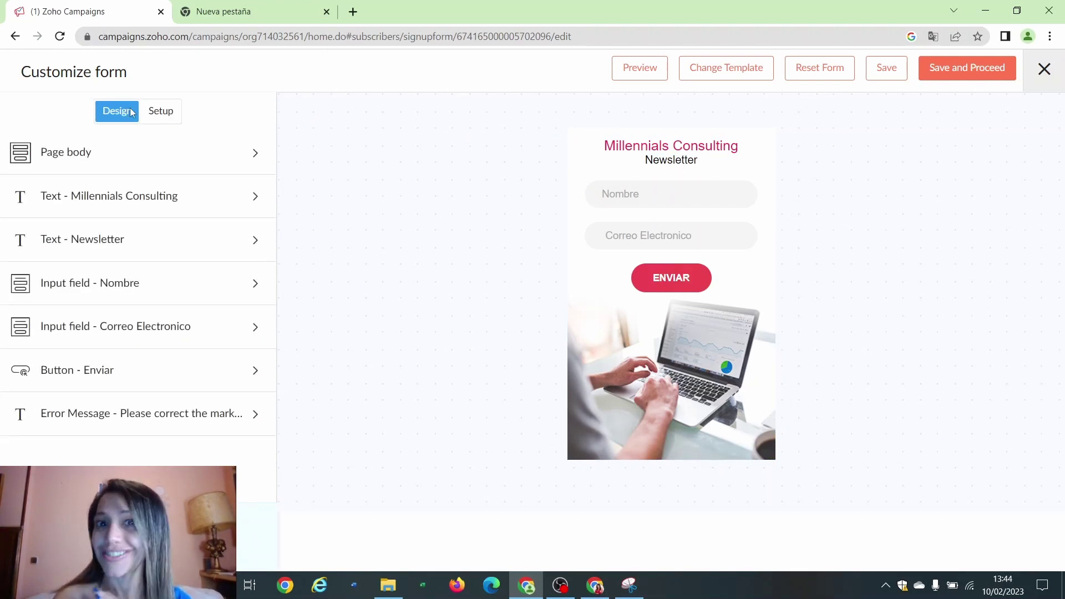
left_click(160, 111)
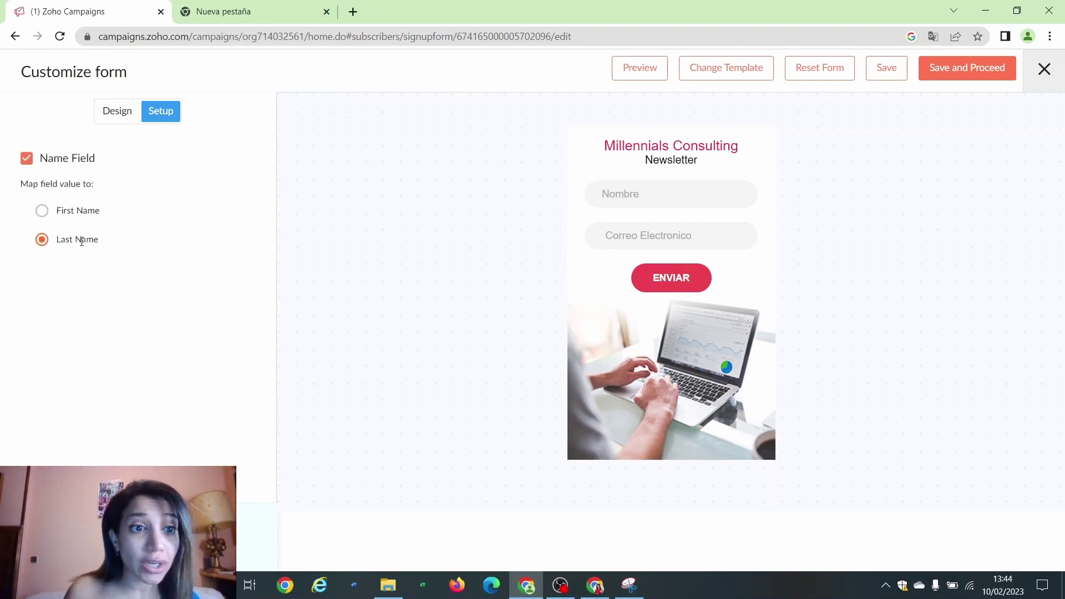
Map the name field value to Last Name and translate the page into Spanish.
left_click(44, 214)
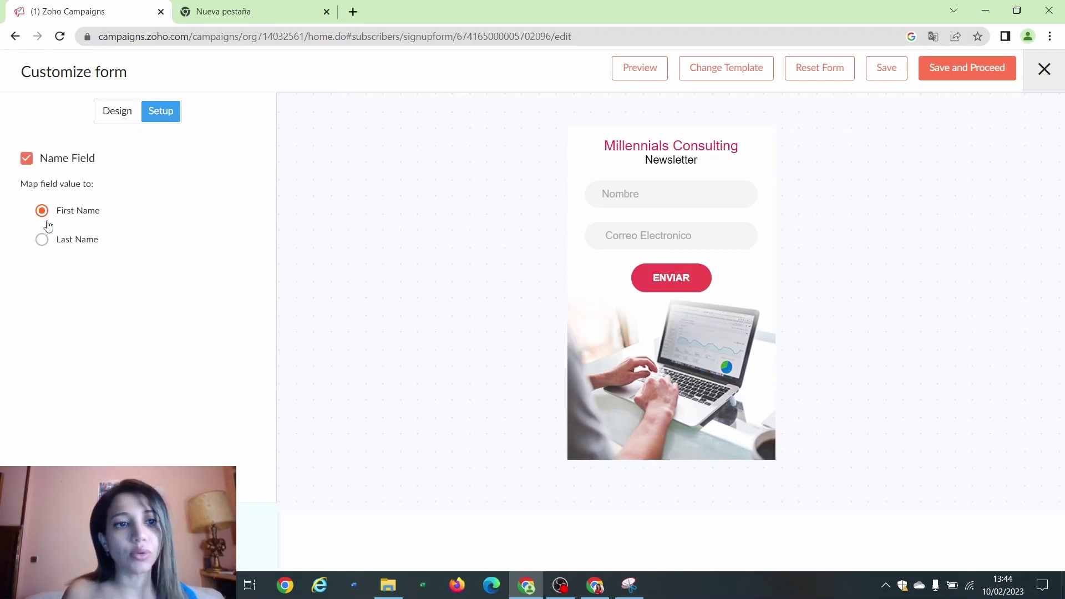
left_click(40, 240)
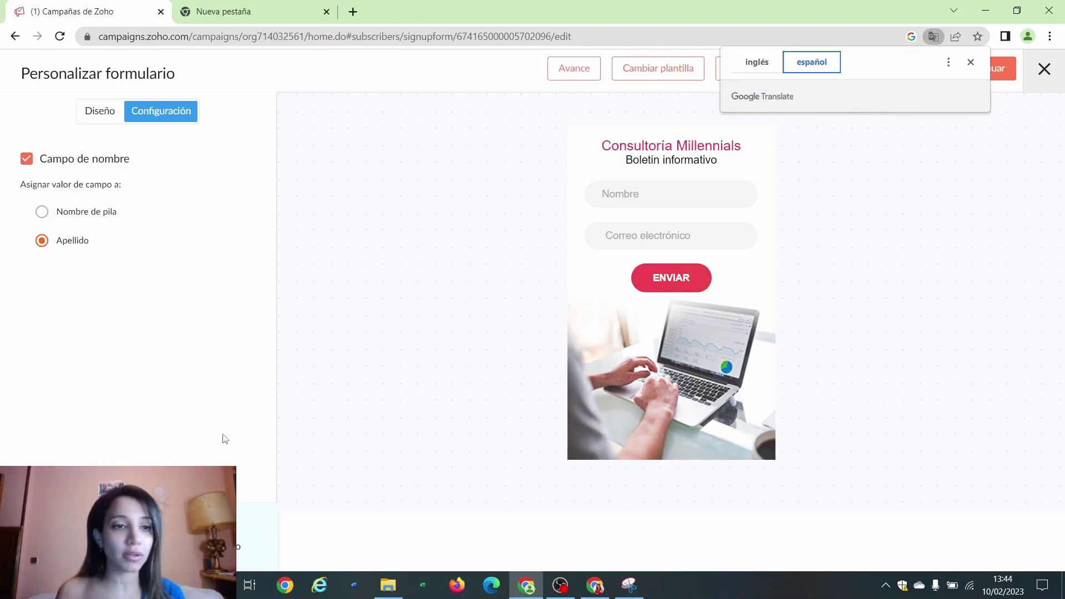
left_click(643, 175)
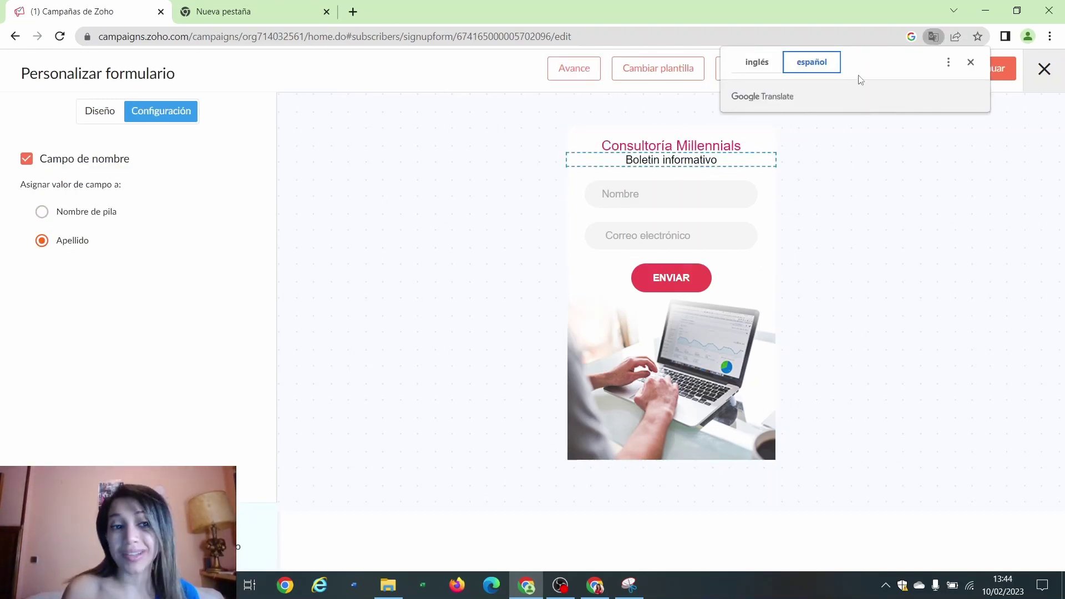
left_click(970, 63)
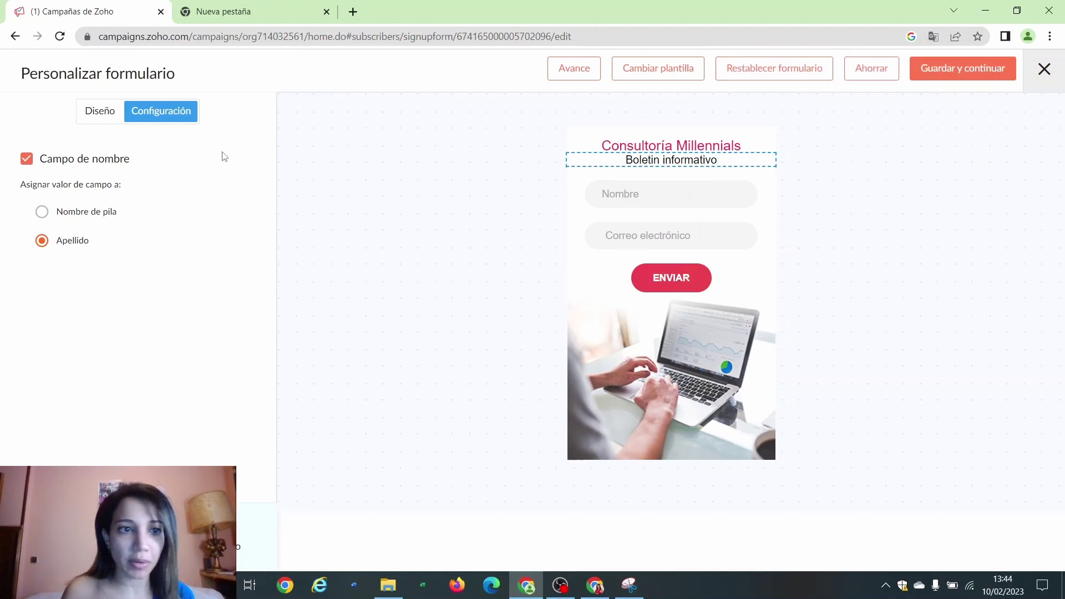
Change the form's error message text to "Corrija los campos seleccionados".
left_click(100, 117)
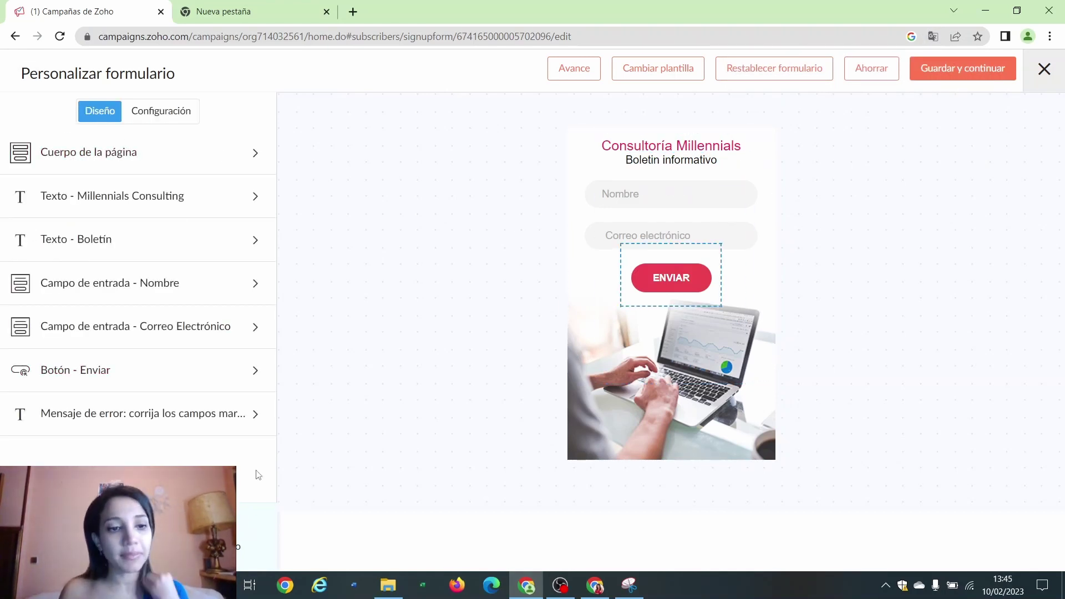
left_click(175, 413)
left_click(174, 203)
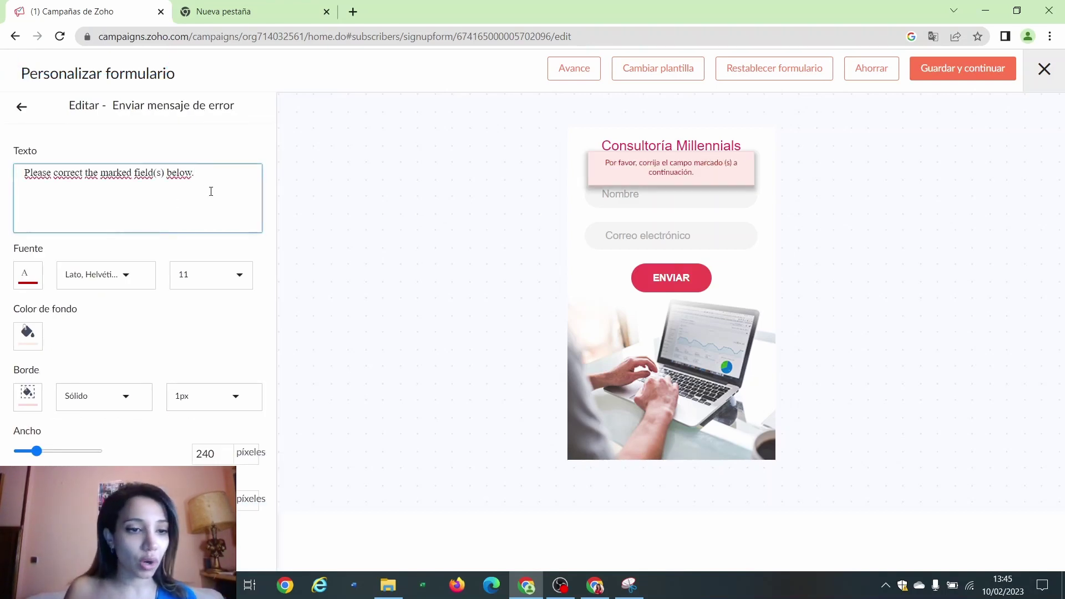
left_click_drag(211, 191, 27, 172)
key("BackSpace")
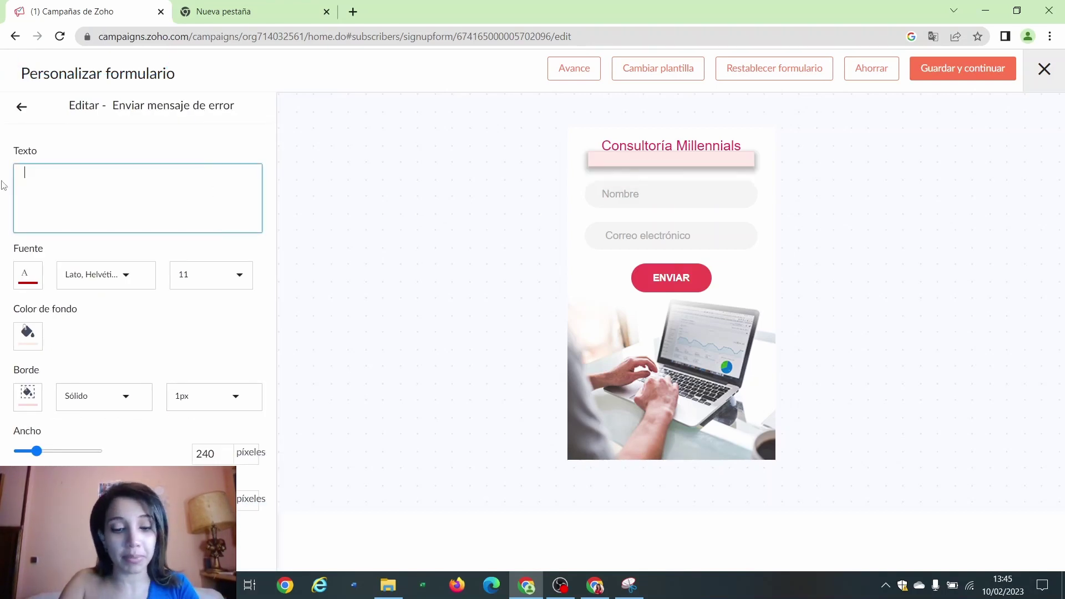
type("Cr")
type("or")
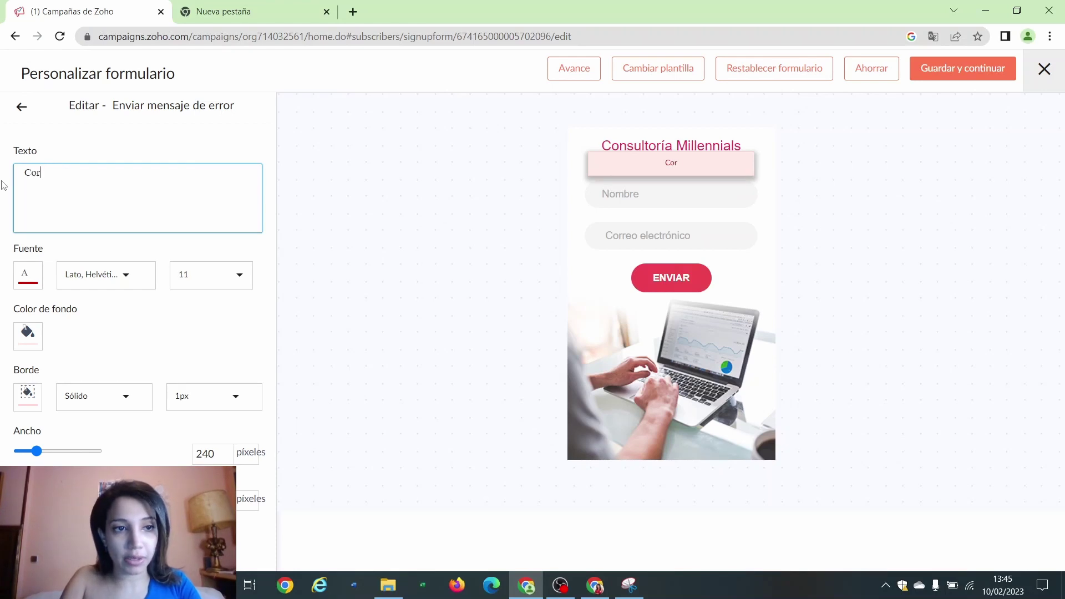
type("ija los campos q")
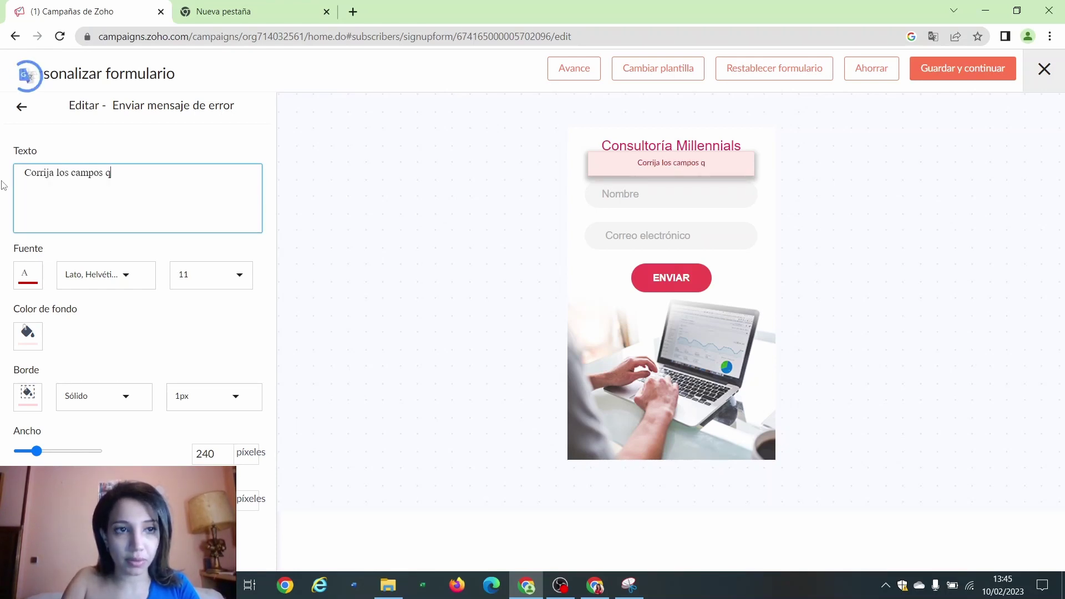
key("BackSpace")
type("seleec")
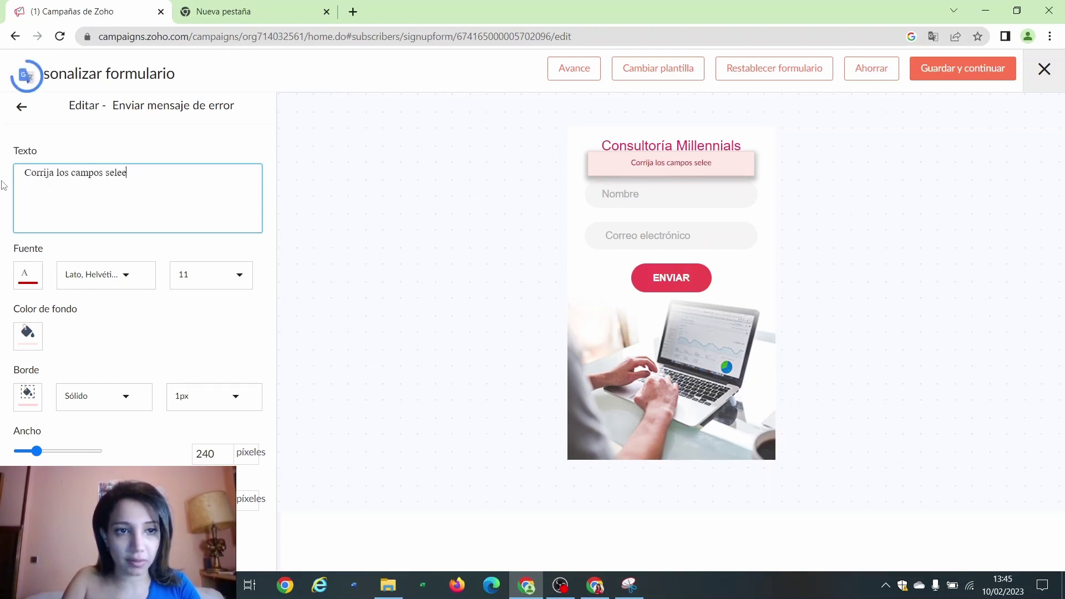
key("BackSpace")
key("BackSpace")
type("ccionados")
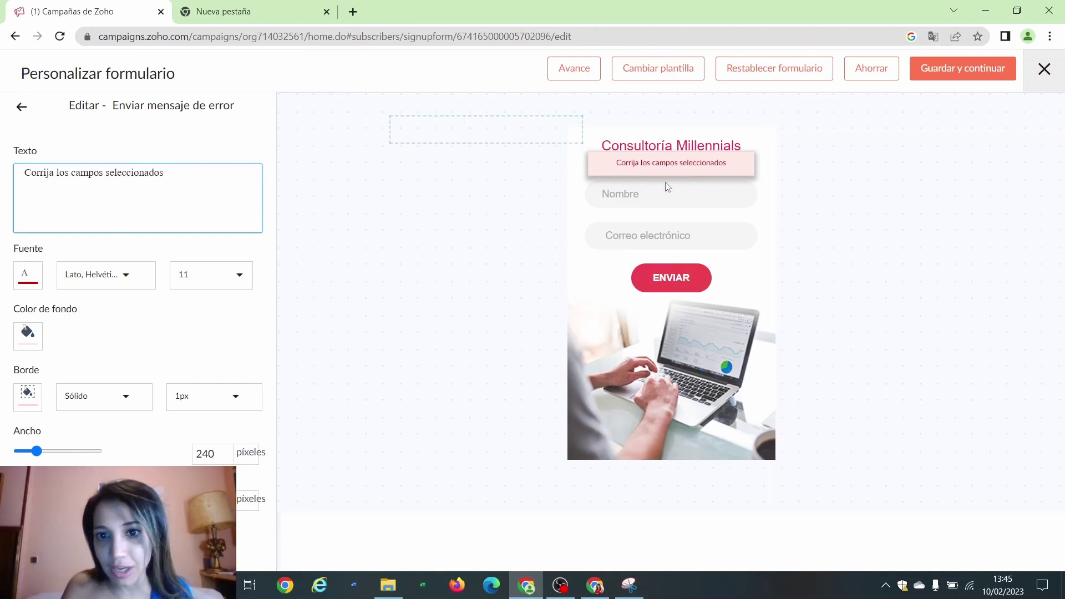
Set the error message's font colour to a brighter red and its background to light pink, then return to the form's element list.
left_click_drag(667, 187, 654, 178)
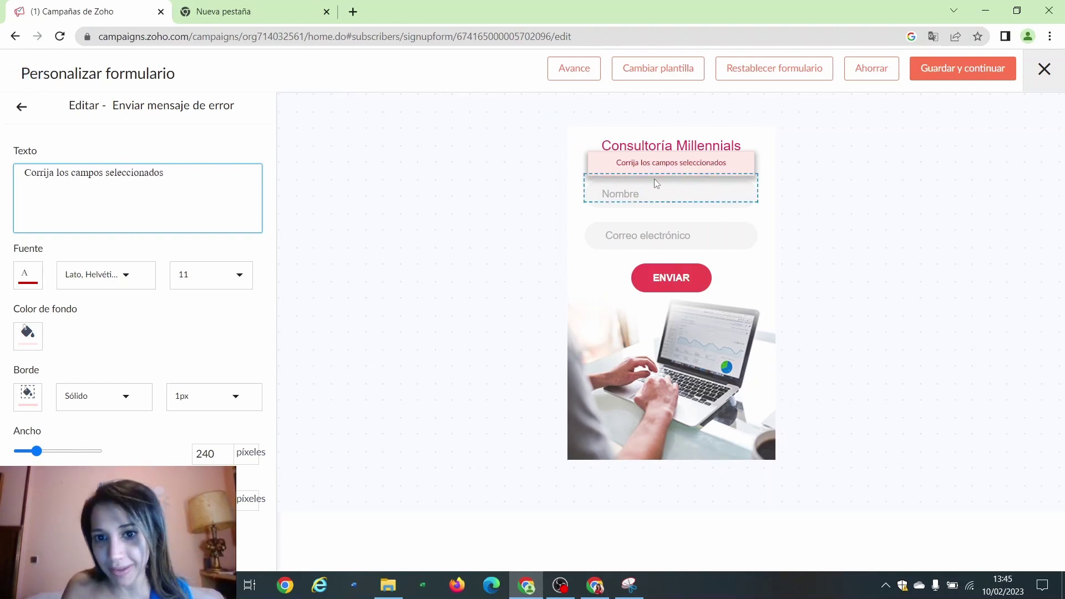
left_click(34, 279)
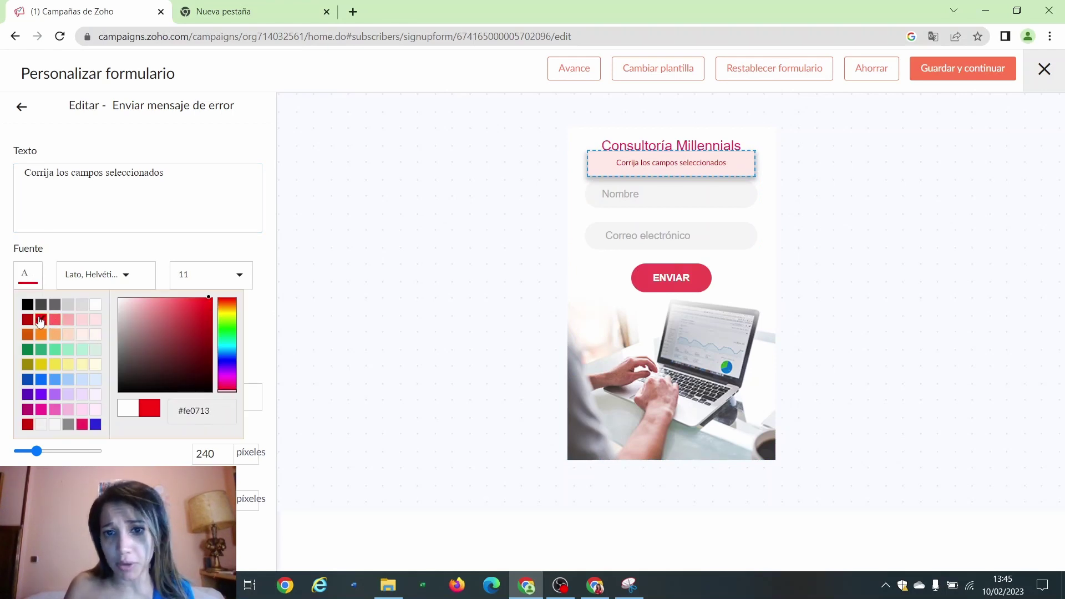
left_click(354, 266)
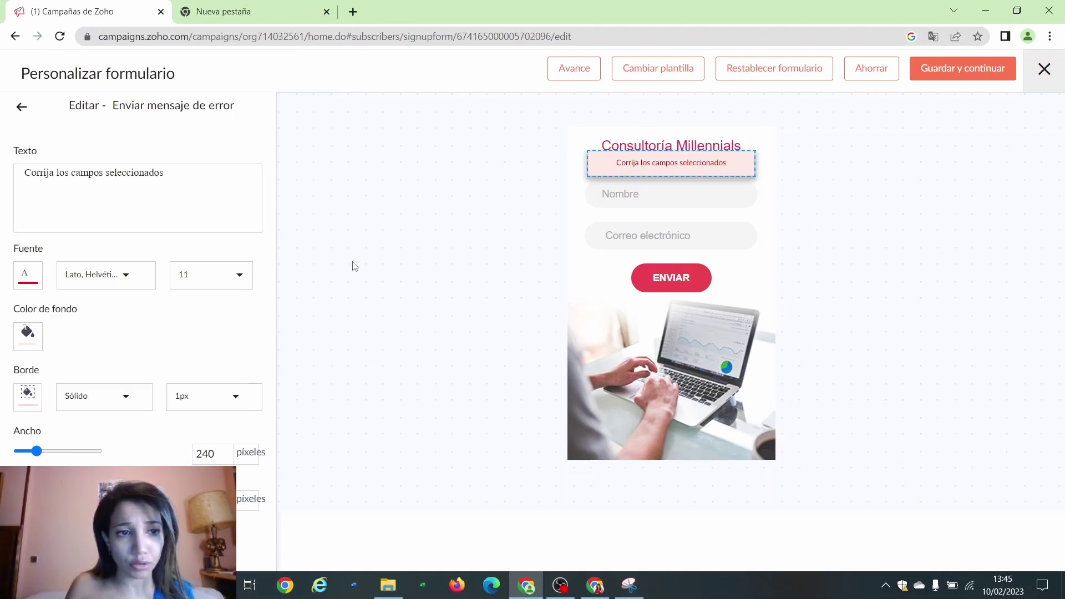
left_click(28, 337)
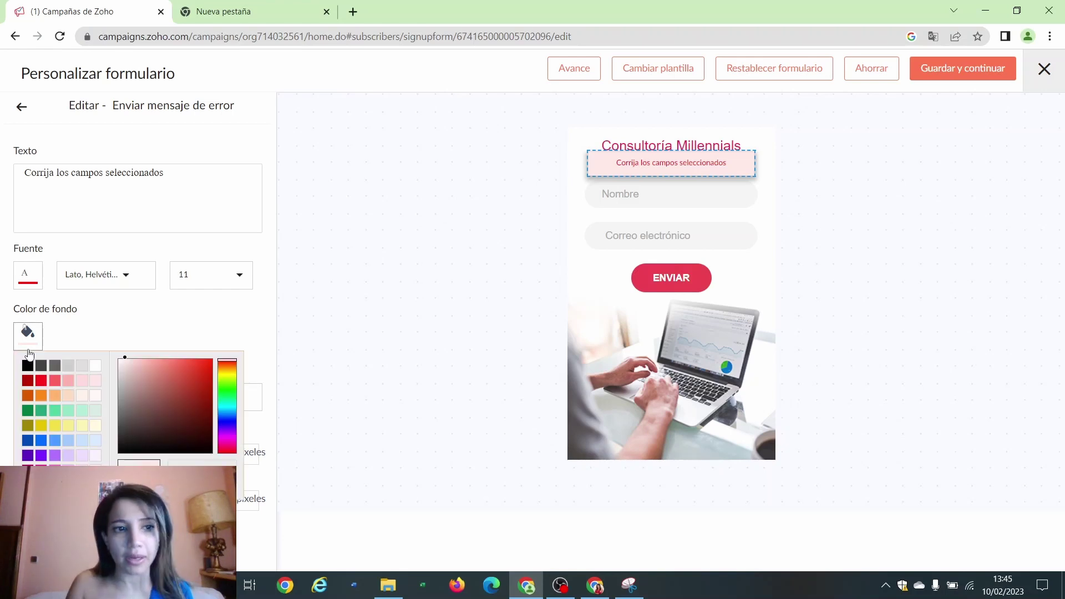
left_click(82, 381)
left_click(441, 281)
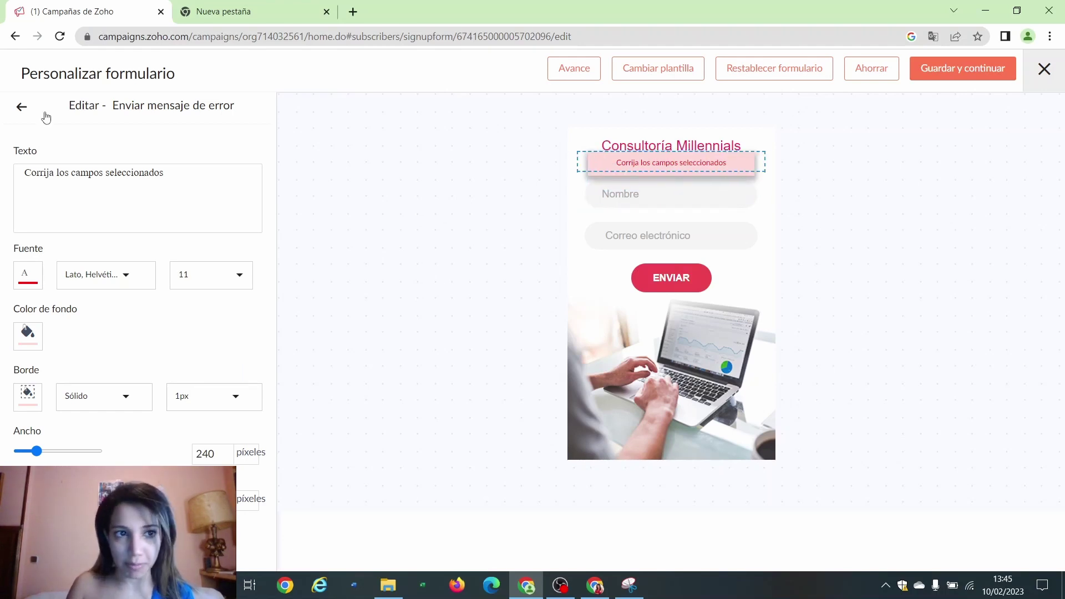
left_click(23, 107)
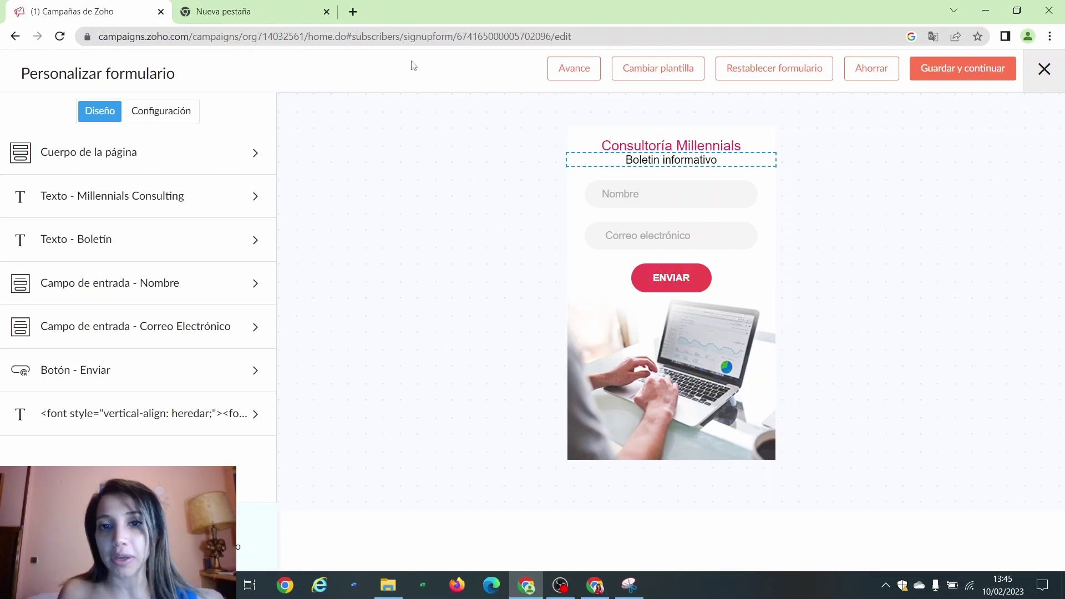
Preview the sign-up form in desktop and mobile views.
left_click(160, 123)
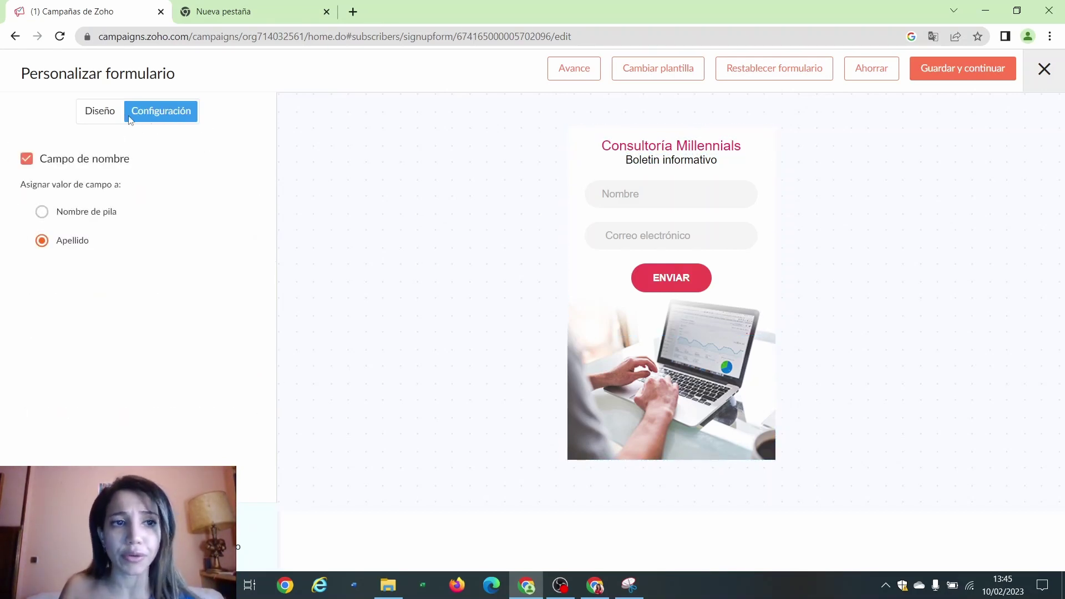
left_click(110, 121)
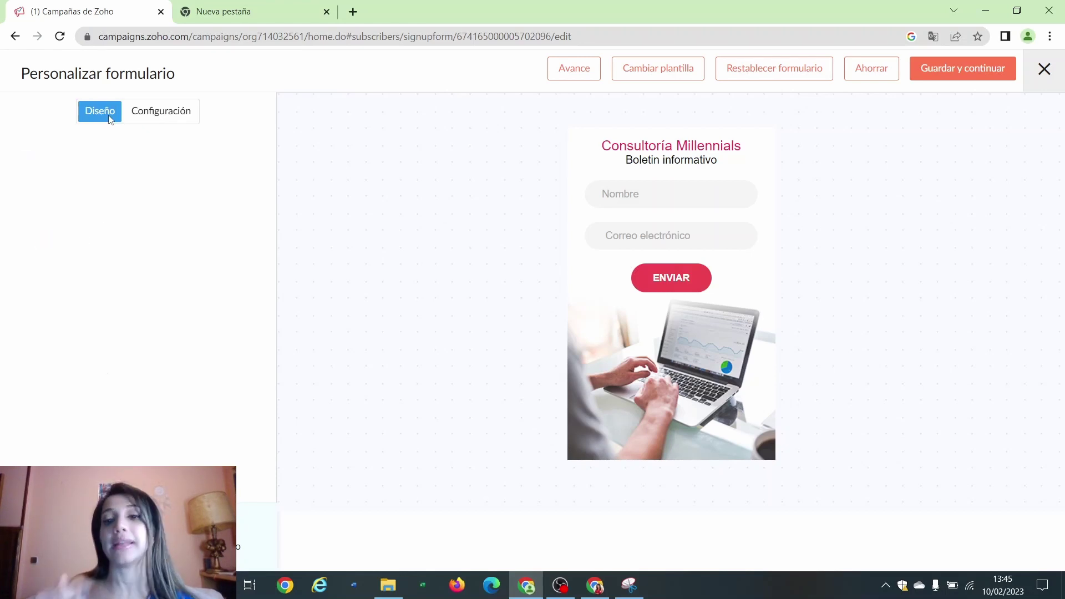
left_click(566, 80)
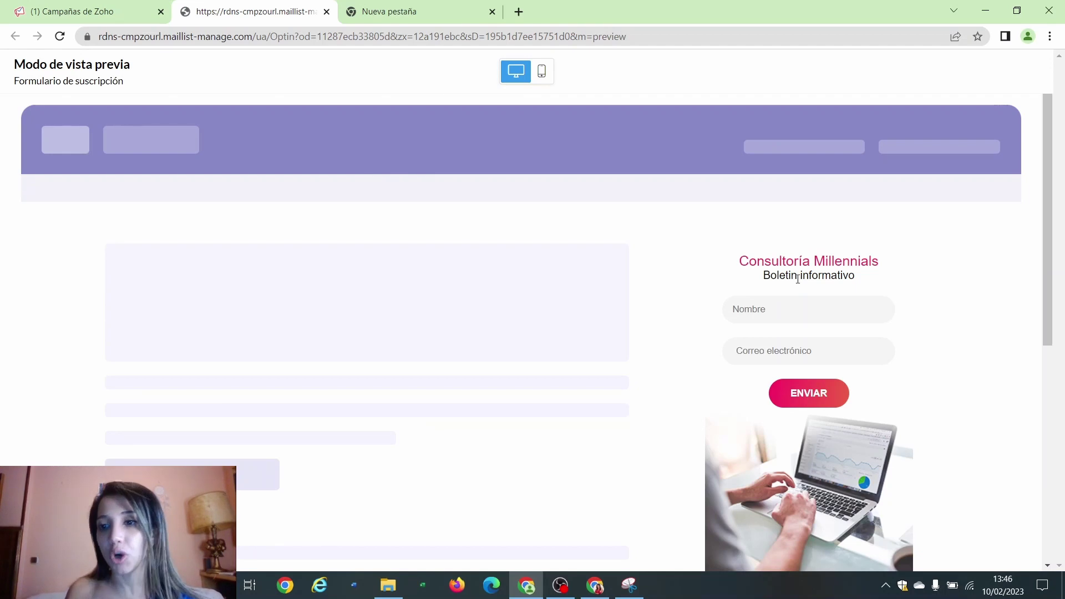
left_click(548, 75)
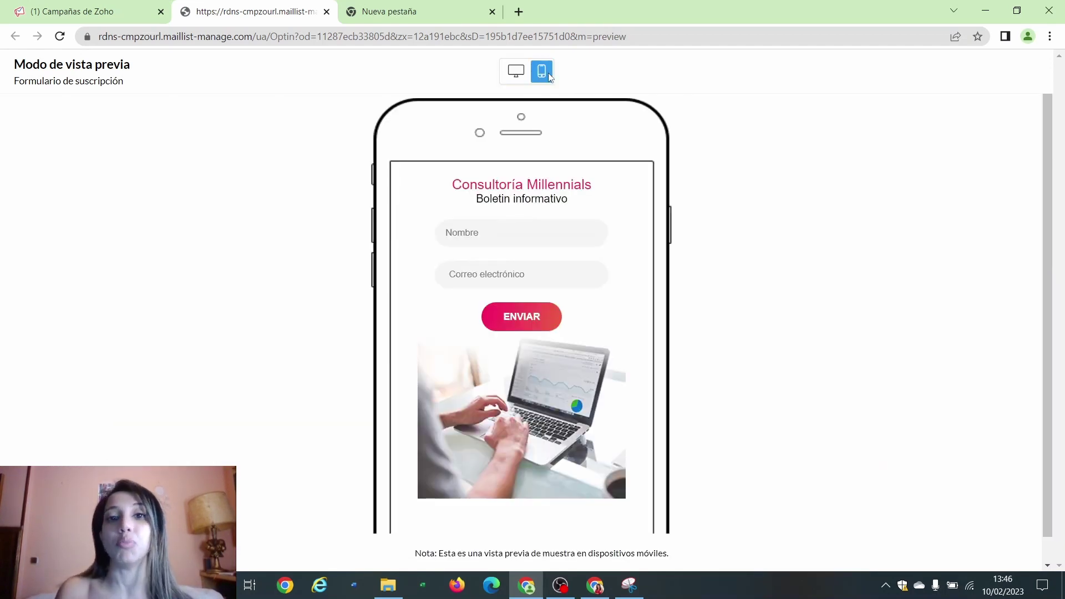
left_click(135, 6)
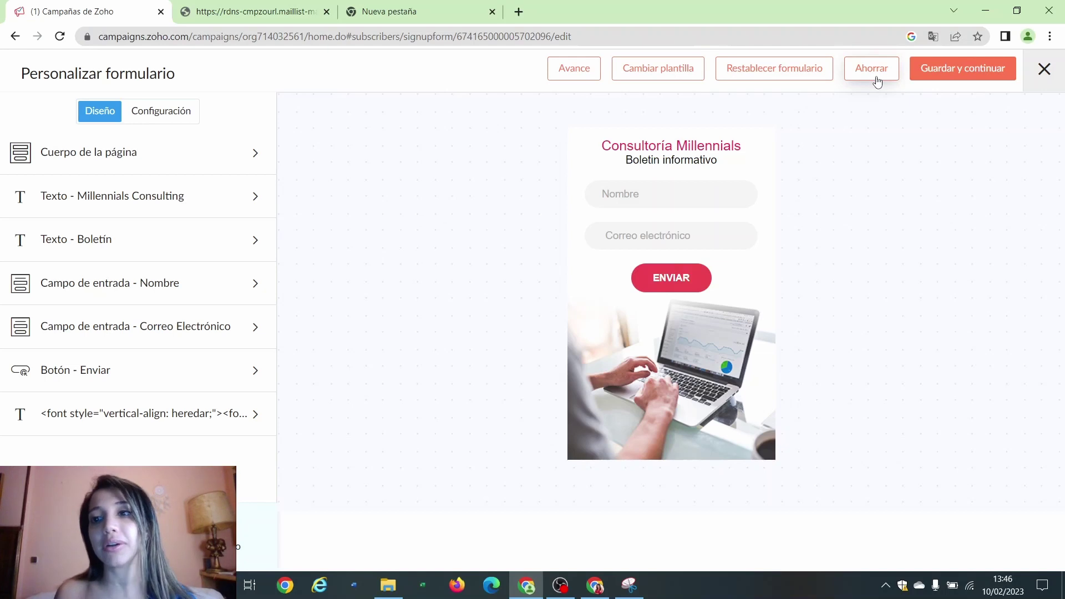
Save the form design and associate the form with the mailing list Prueba_1.
left_click(924, 77)
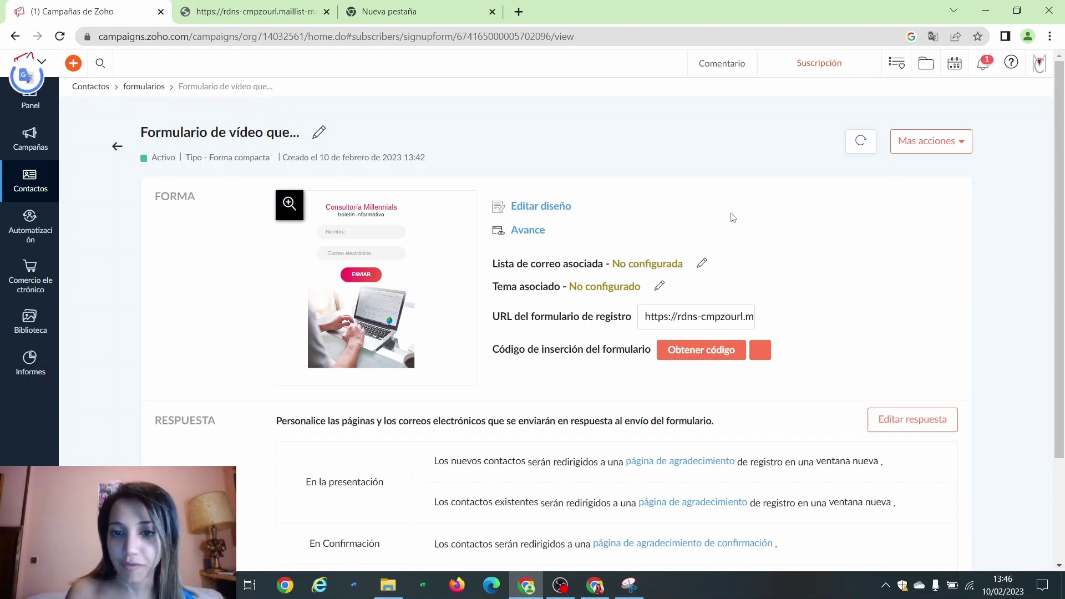
scroll(1006, 232, "down", 1)
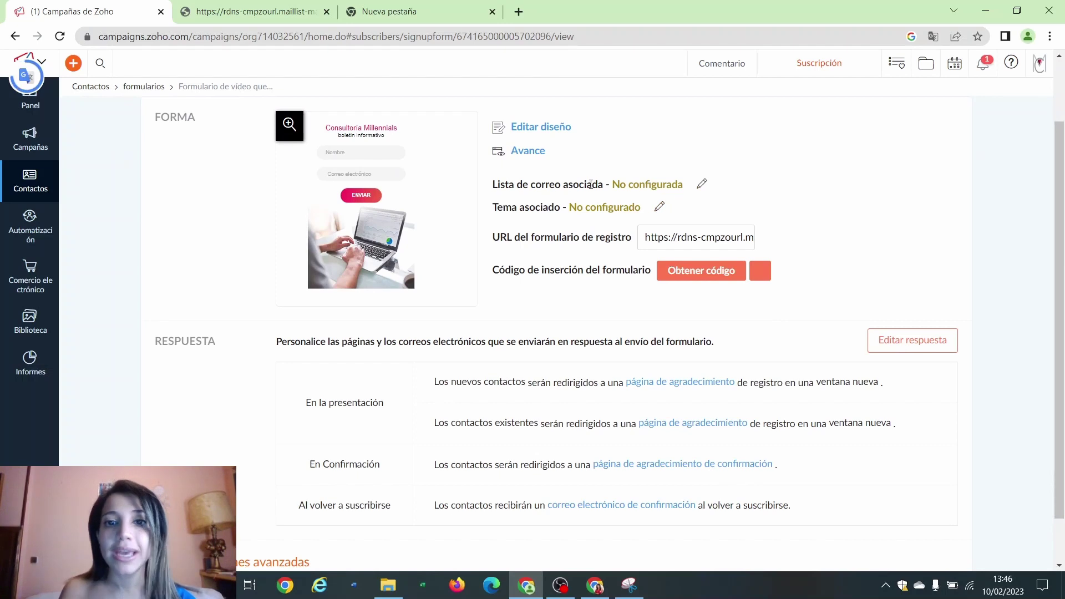
left_click(703, 185)
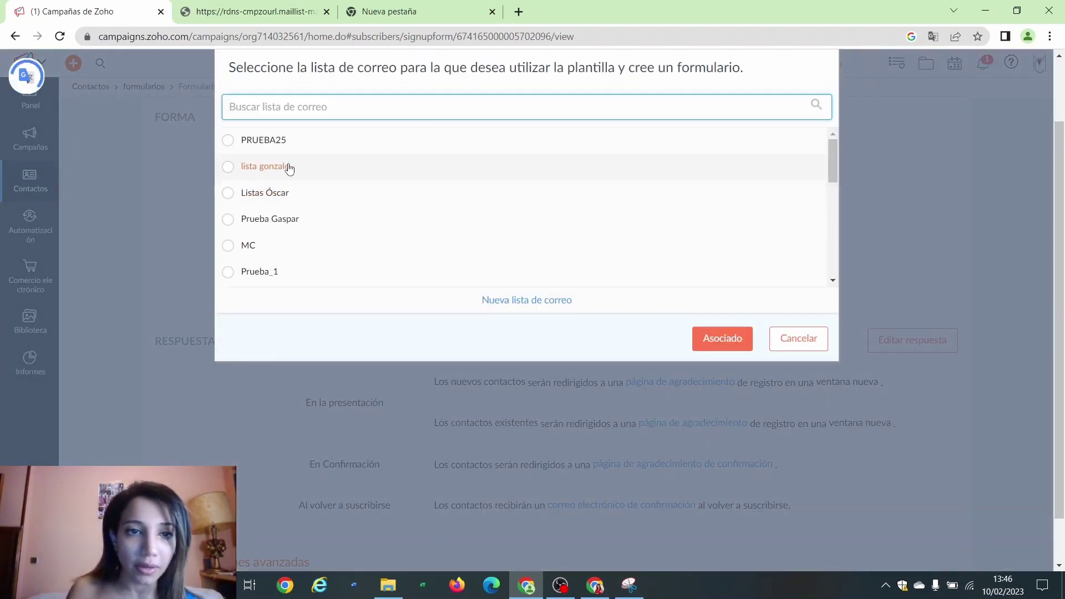
left_click(229, 271)
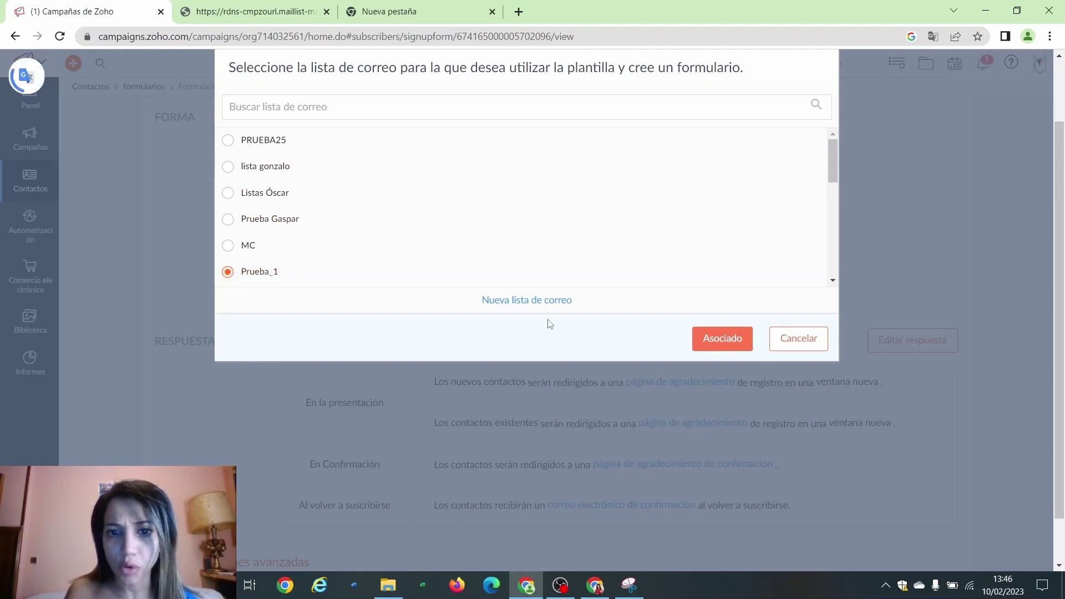
left_click(732, 340)
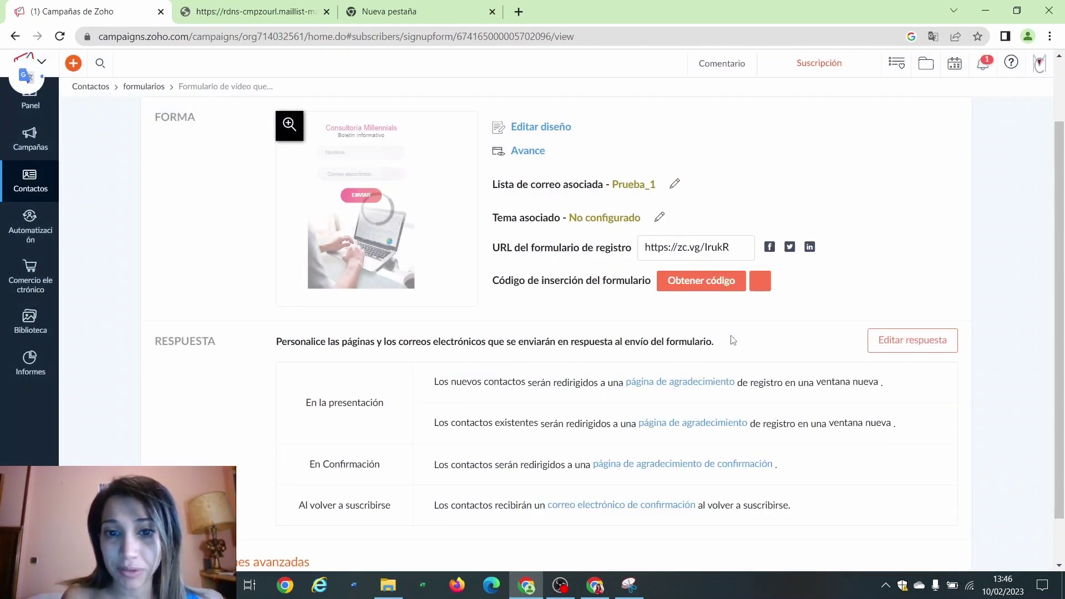
Associate the topic Formaciones with the form and copy the sign-up form URL.
left_click(659, 219)
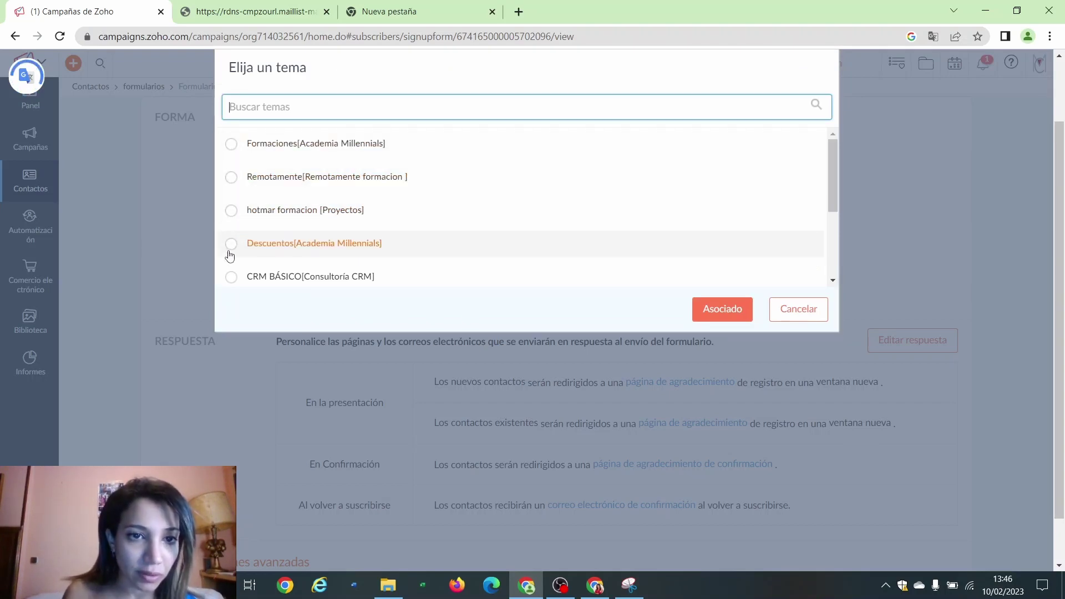
left_click(226, 150)
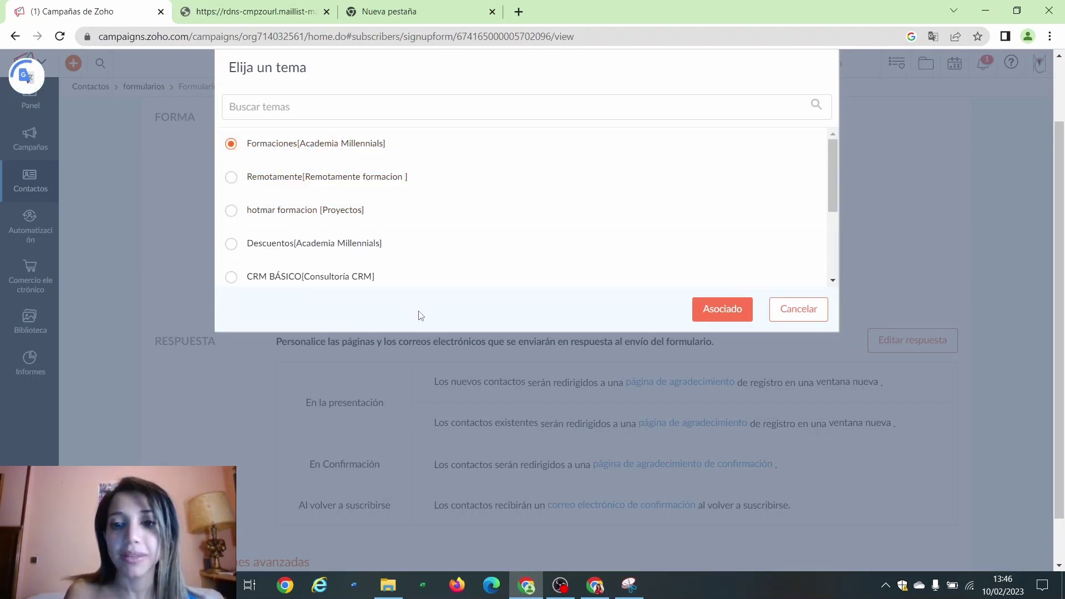
left_click(702, 315)
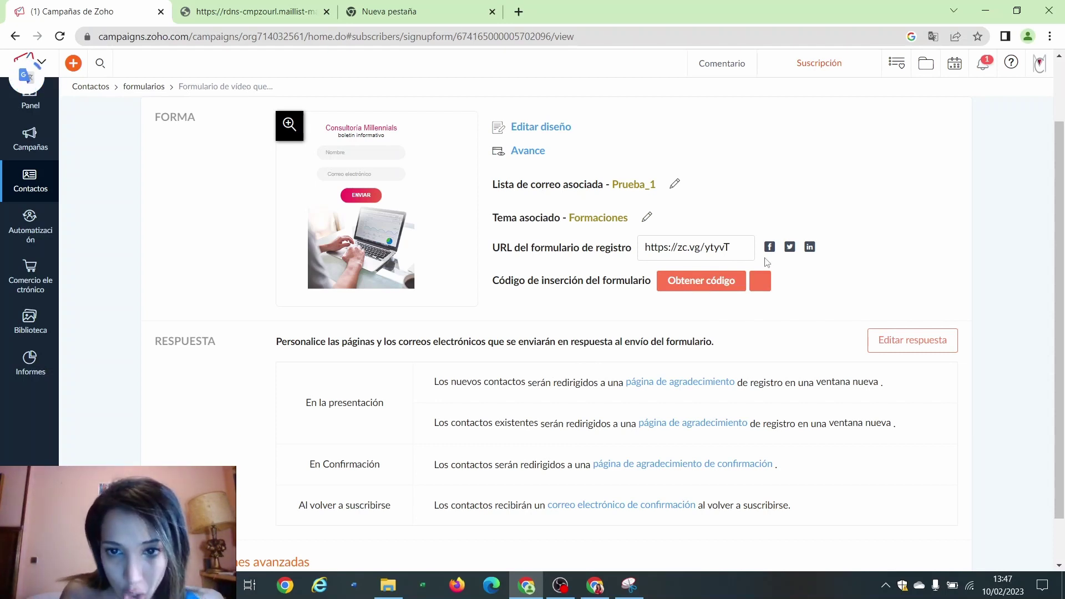
left_click(742, 245)
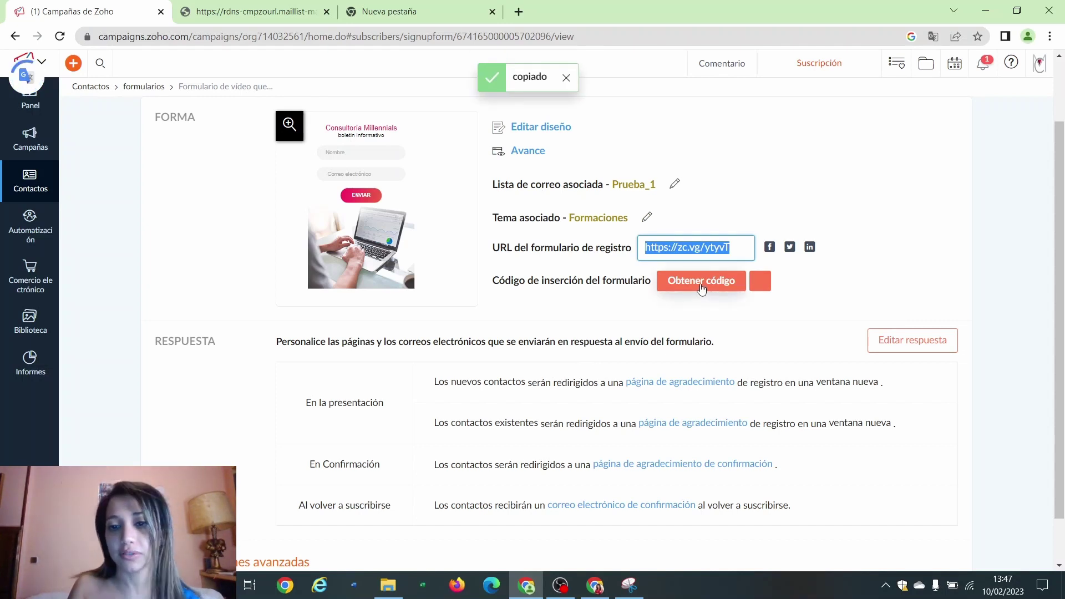
Add the second Nike swoosh image from the library as logo on the new contacts' sign-up thank-you page and save the page.
scroll(1060, 316, "down", 1)
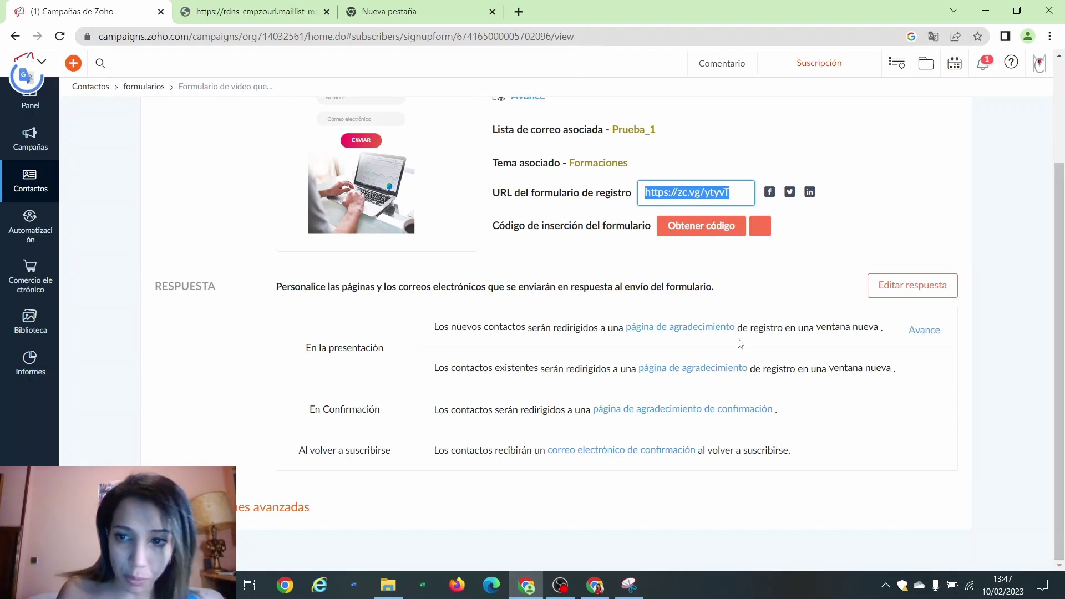
left_click(899, 291)
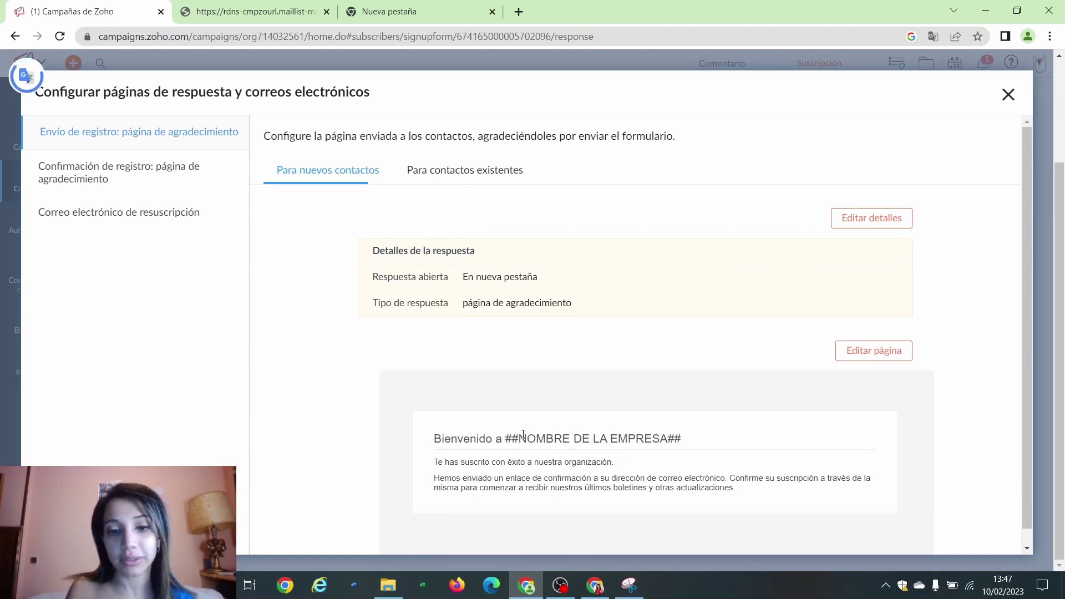
left_click_drag(523, 435, 663, 454)
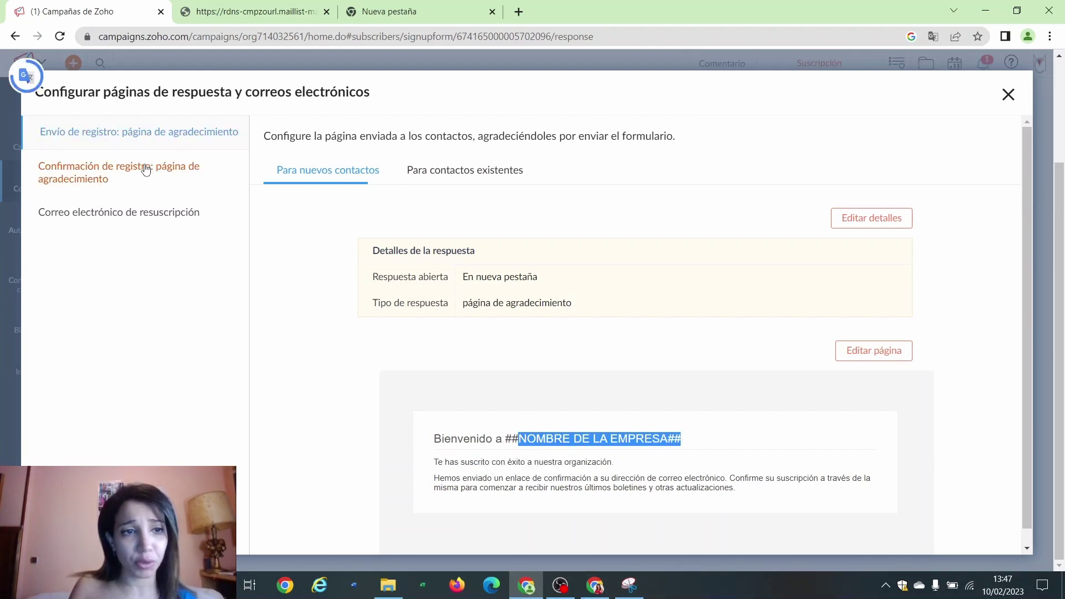
left_click(876, 351)
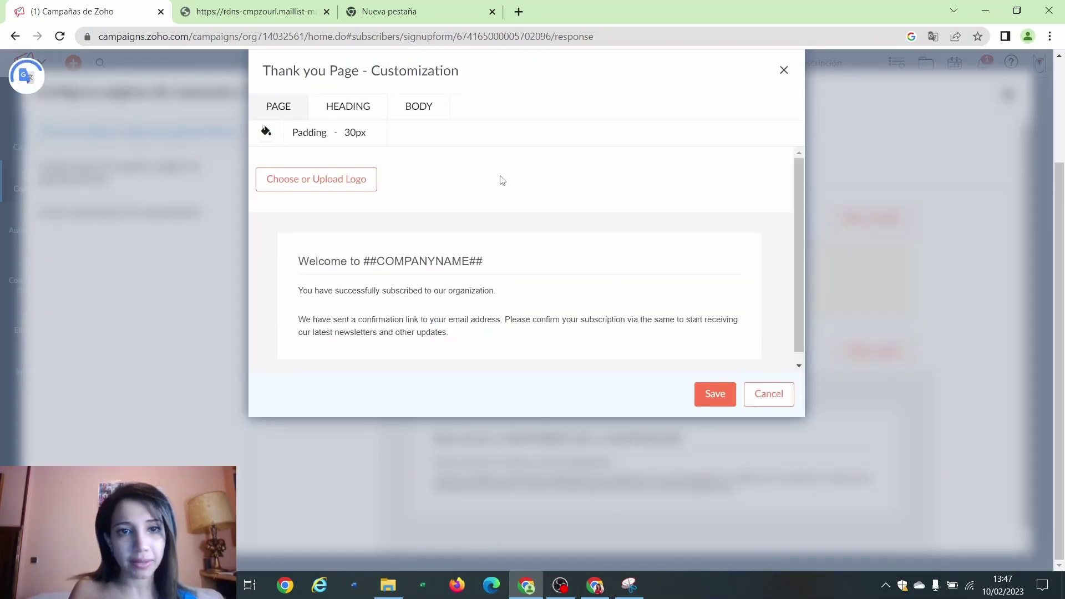
left_click(327, 189)
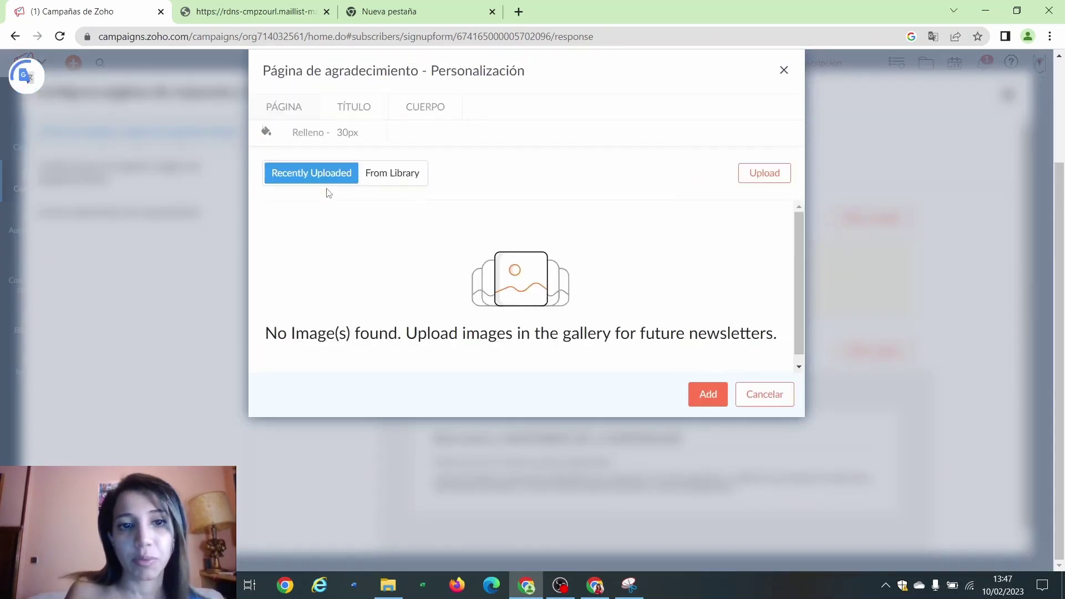
left_click(384, 172)
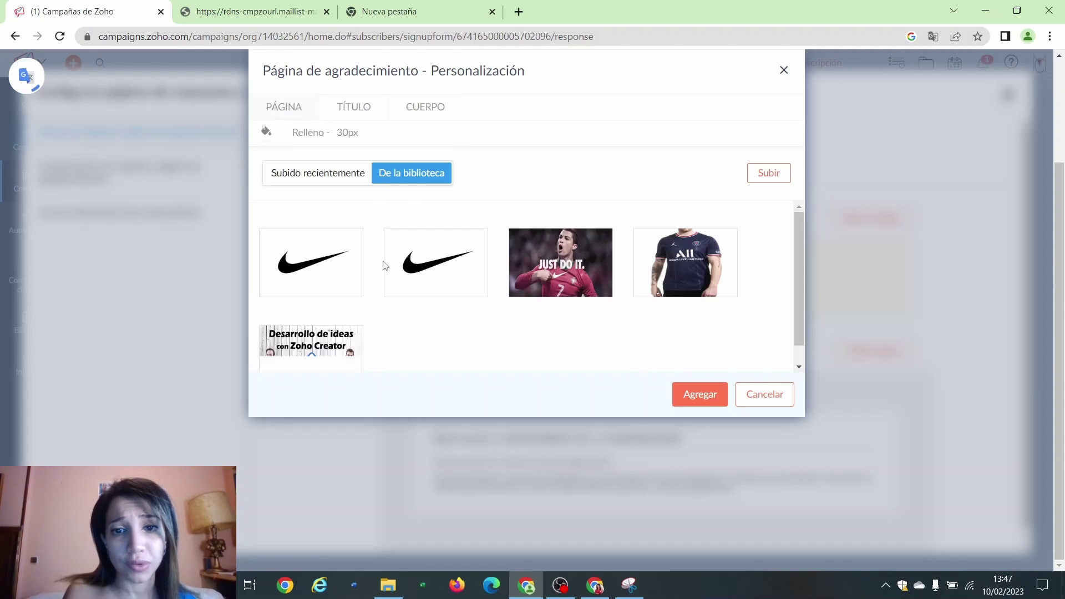
left_click(418, 274)
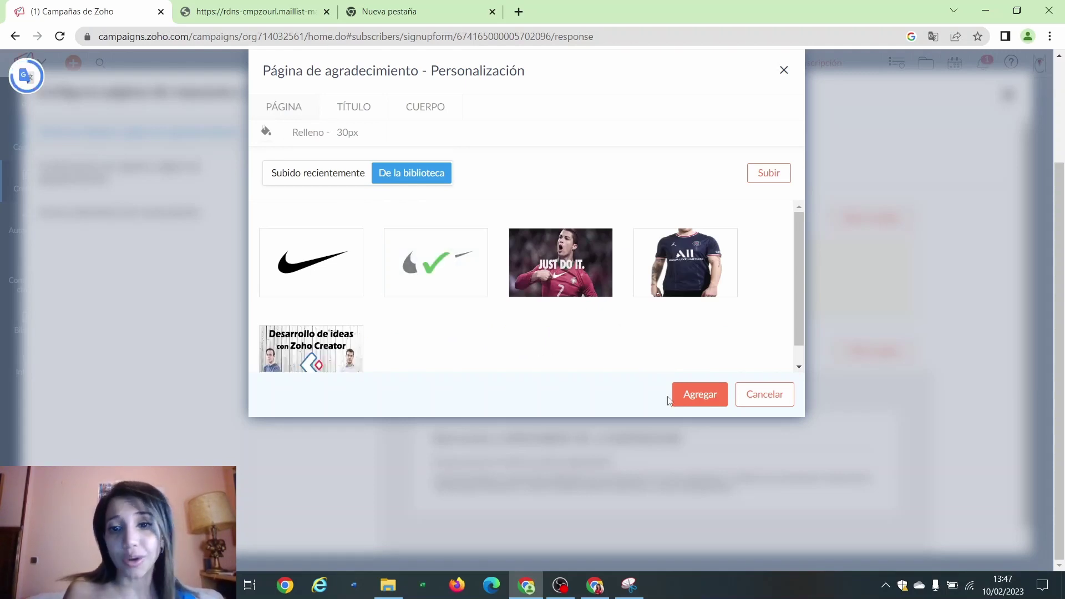
left_click(685, 407)
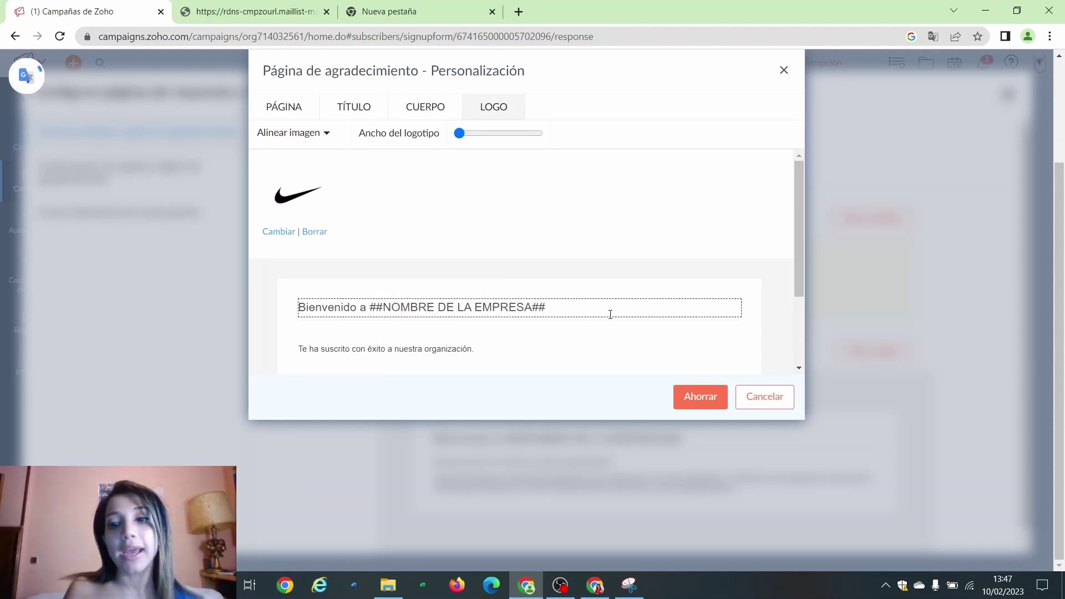
left_click_drag(801, 271, 810, 352)
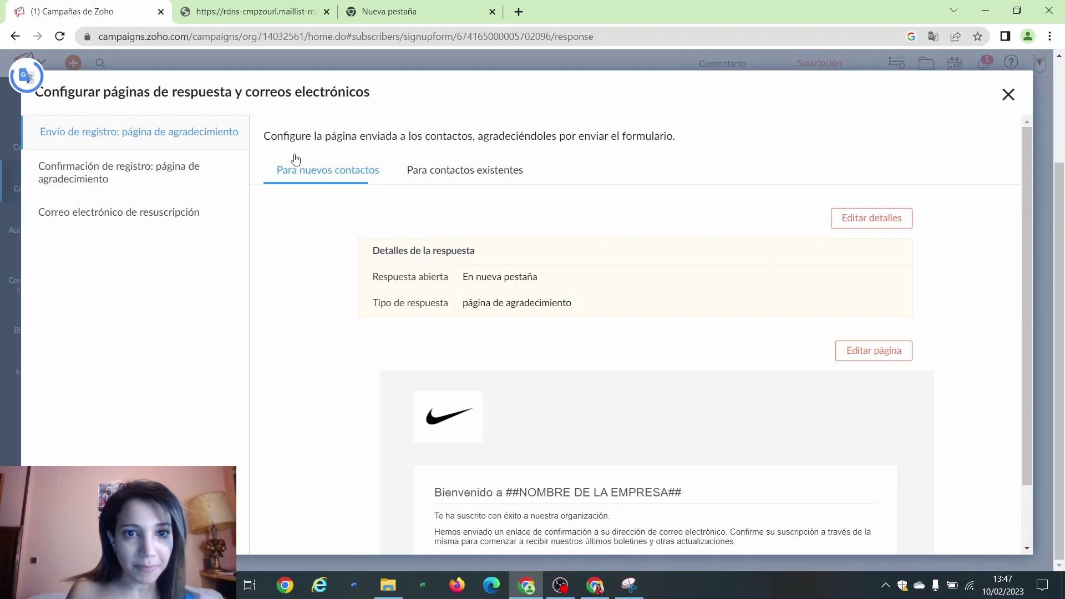
Review the thank-you page for existing contacts and the sign-up confirmation page, then close the response configuration.
left_click(451, 172)
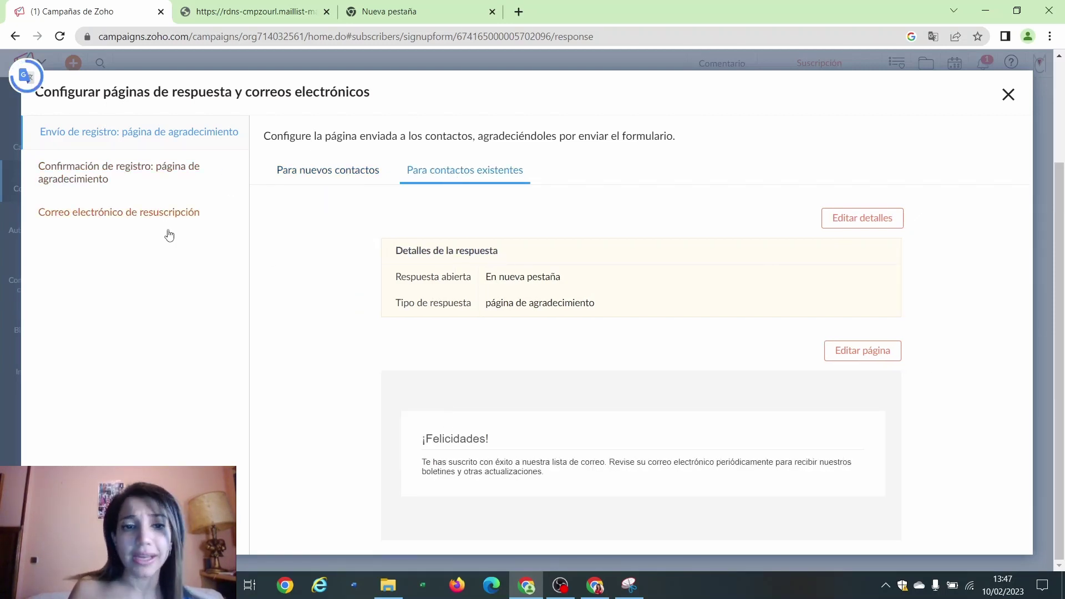
left_click(115, 194)
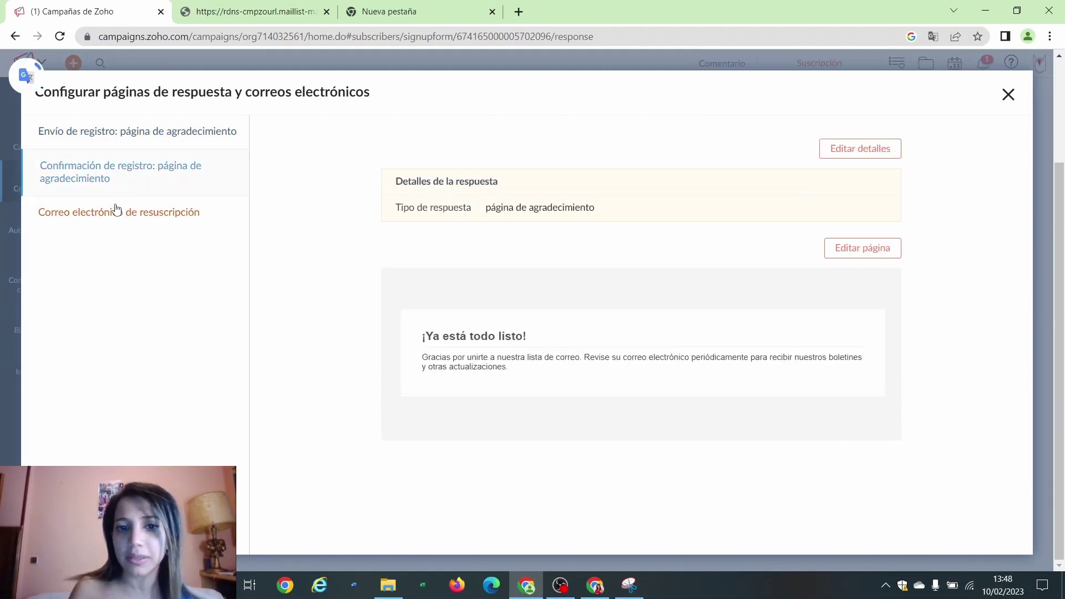
left_click(1018, 95)
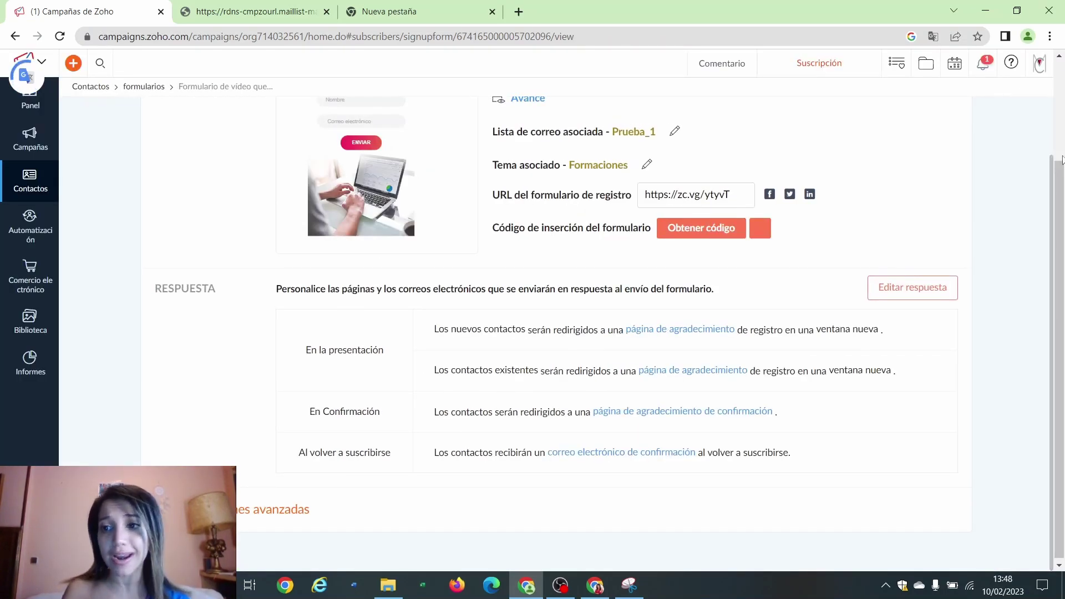
Show the additional actions available for the sign-up form, such as cloning, saving as template and deleting.
scroll(1061, 160, "up", 3)
right_click(1061, 300)
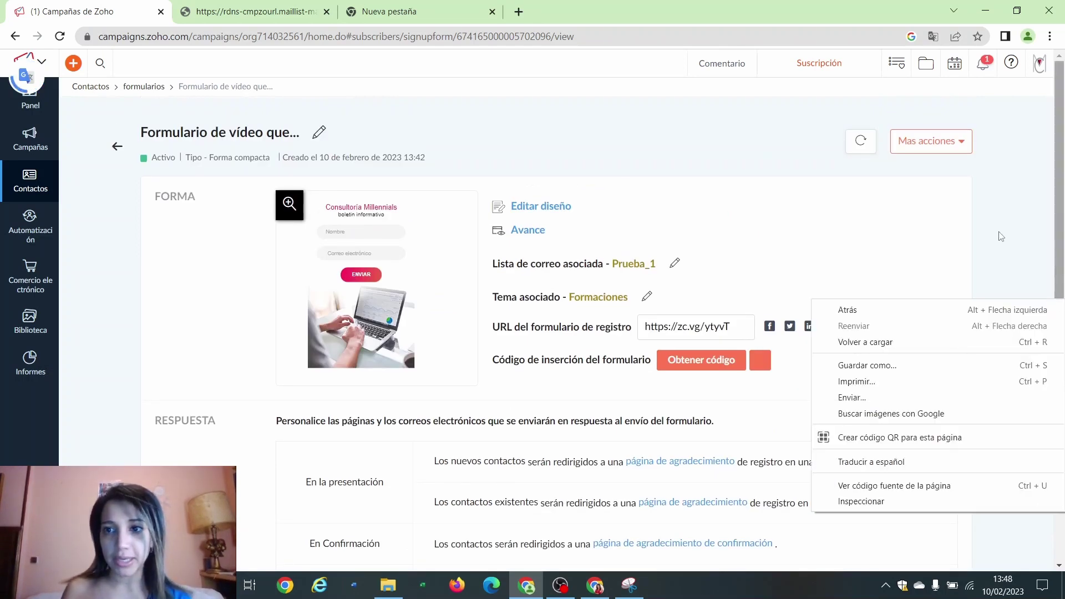
left_click(958, 149)
left_click(958, 149)
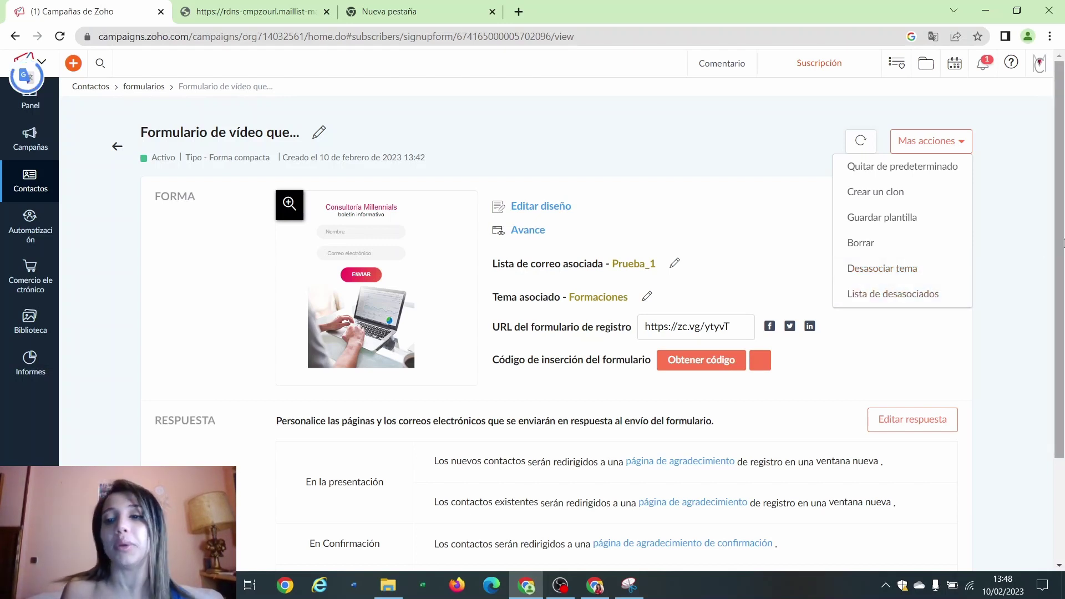
left_click(979, 231)
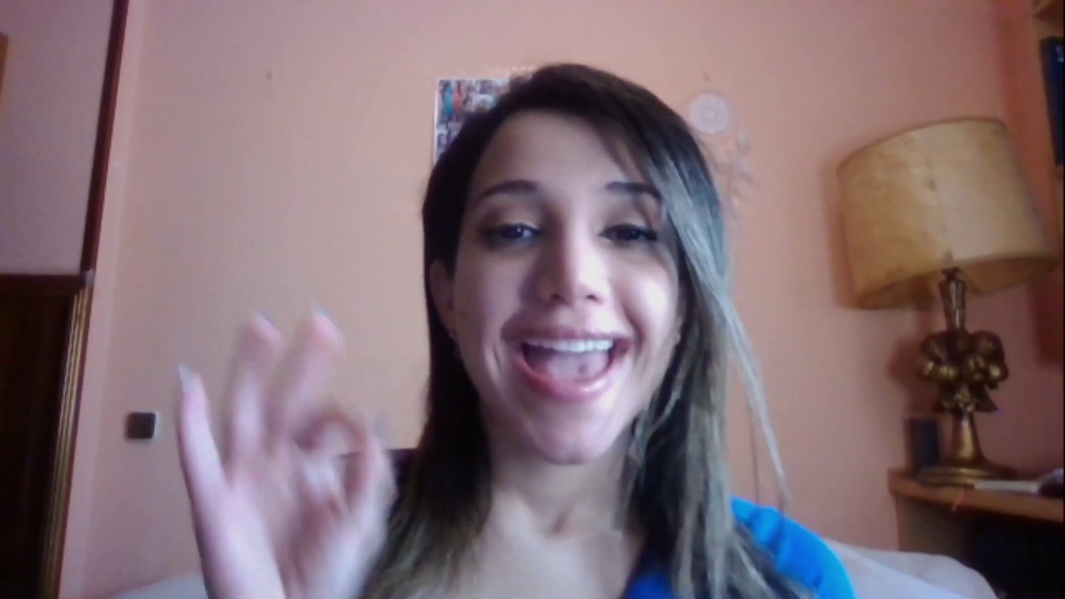